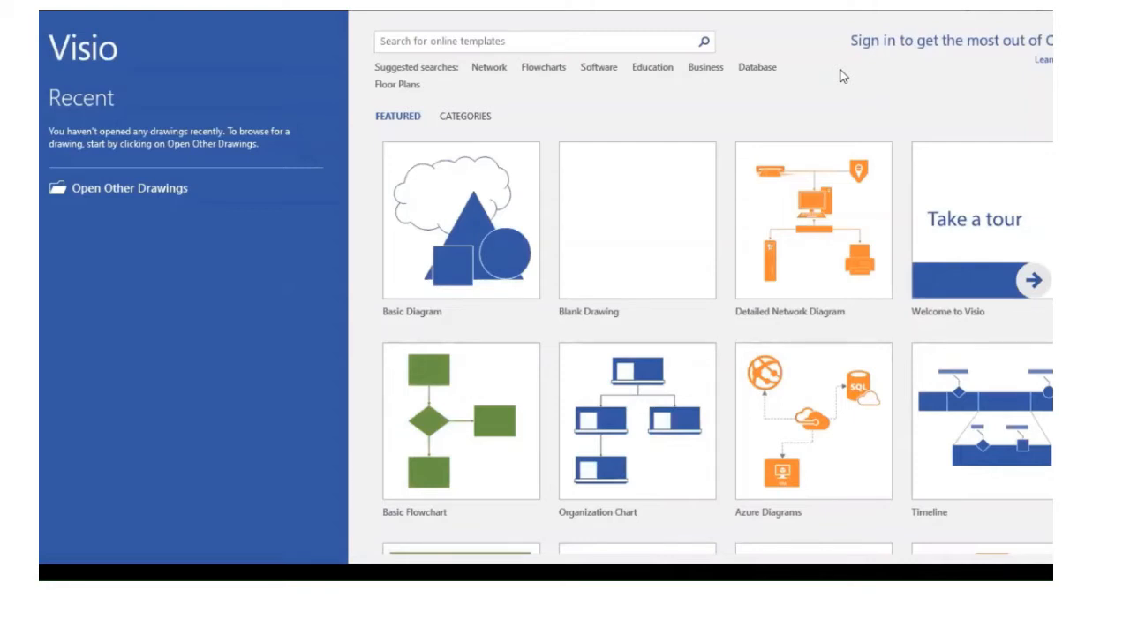
Search the online templates for "uml sequence diagram", and return to the start screen
left_click(411, 42)
type("u")
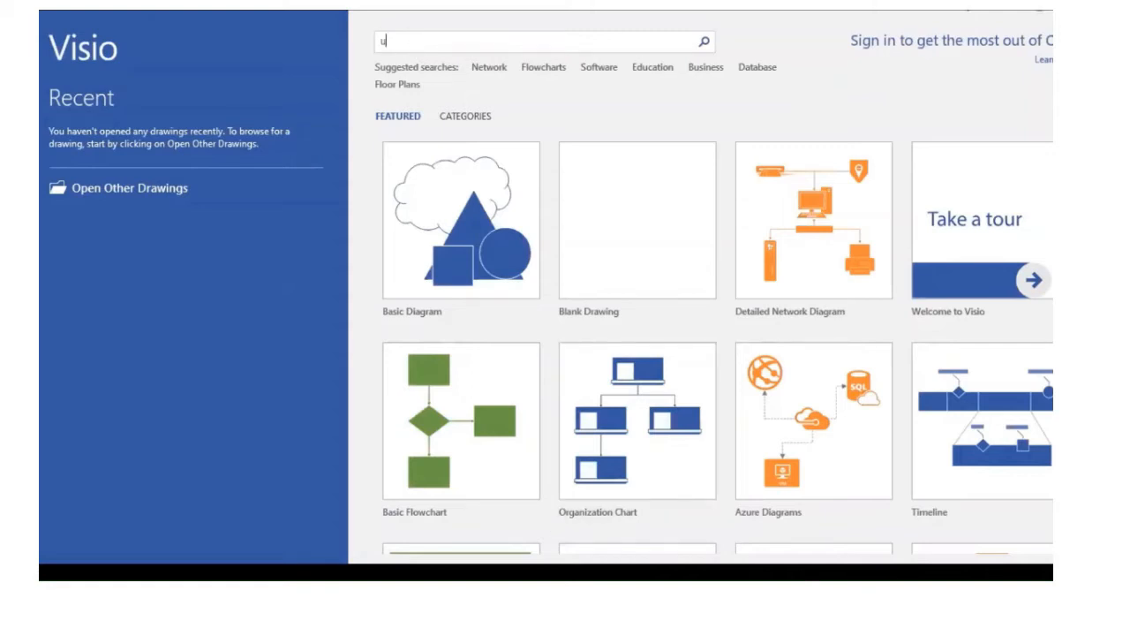
type("ml sequence diagram")
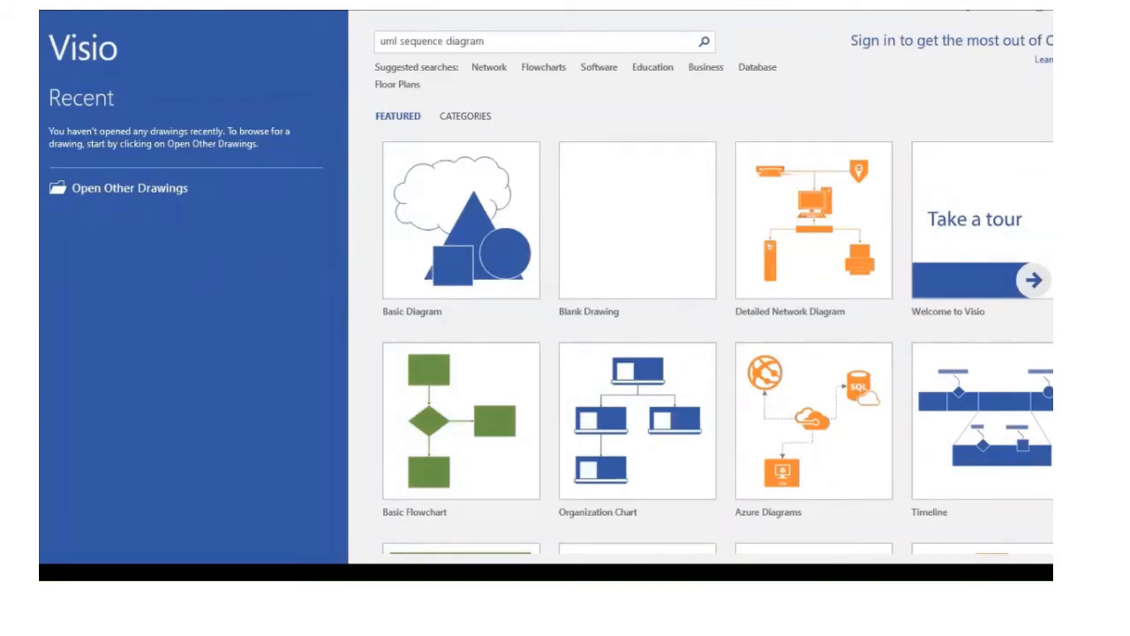
left_click(703, 41)
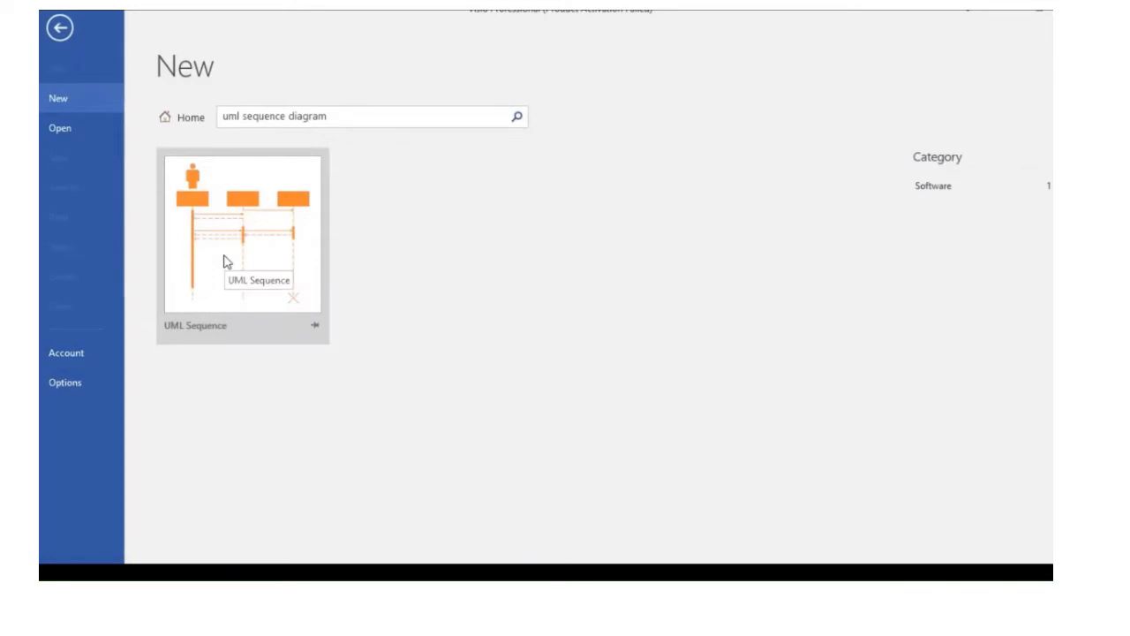
left_click(56, 32)
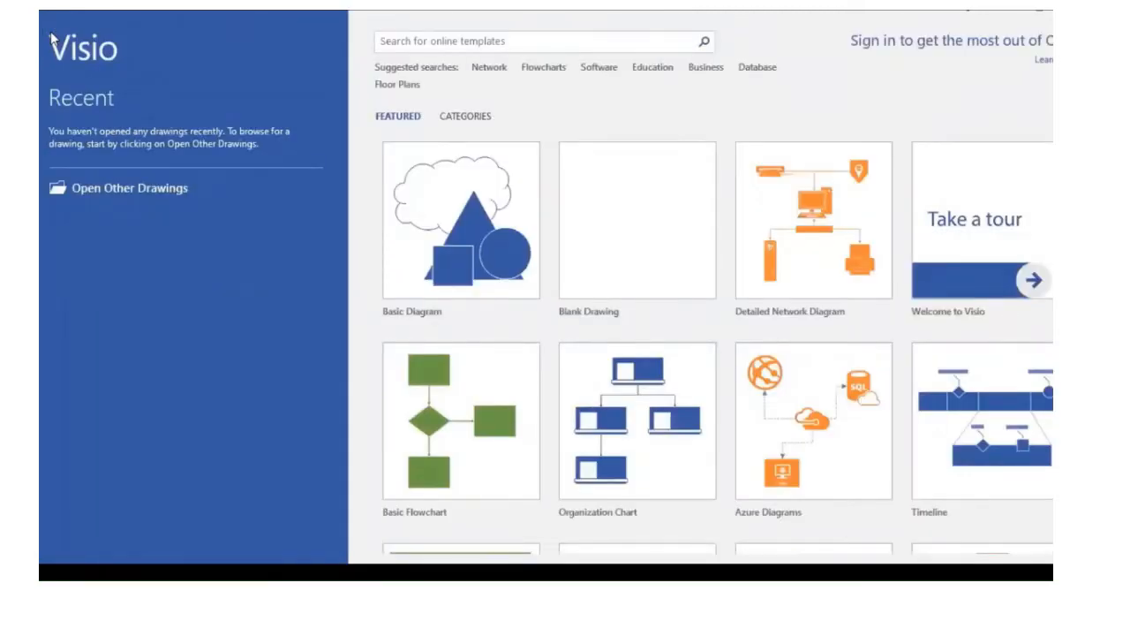
Create a new drawing from the UML Sequence template in the Software category
left_click(587, 70)
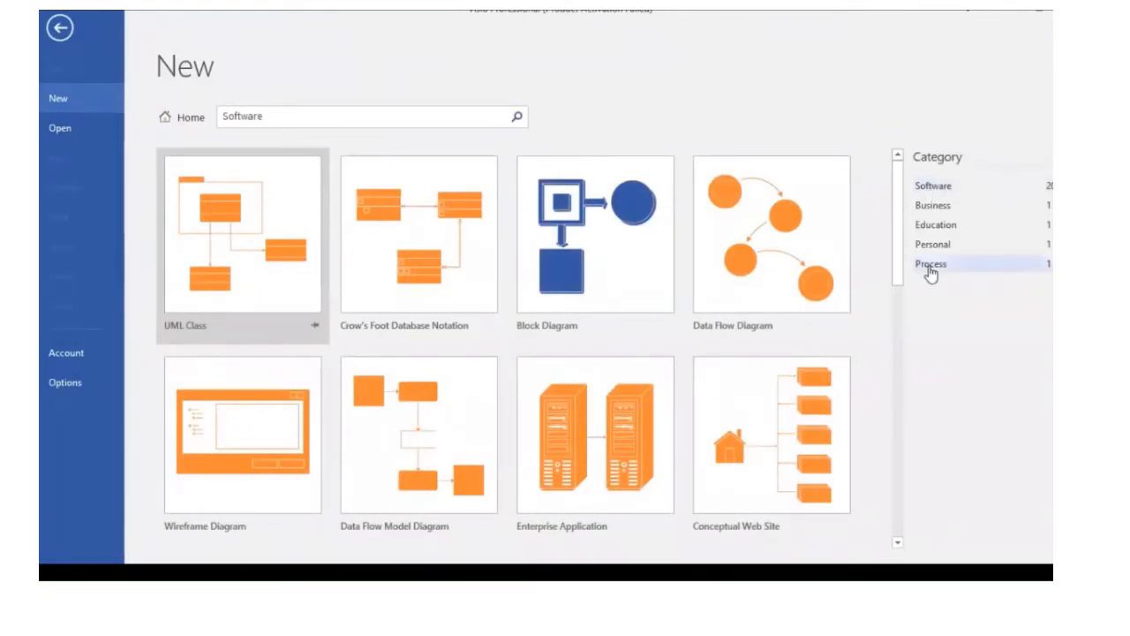
left_click(934, 189)
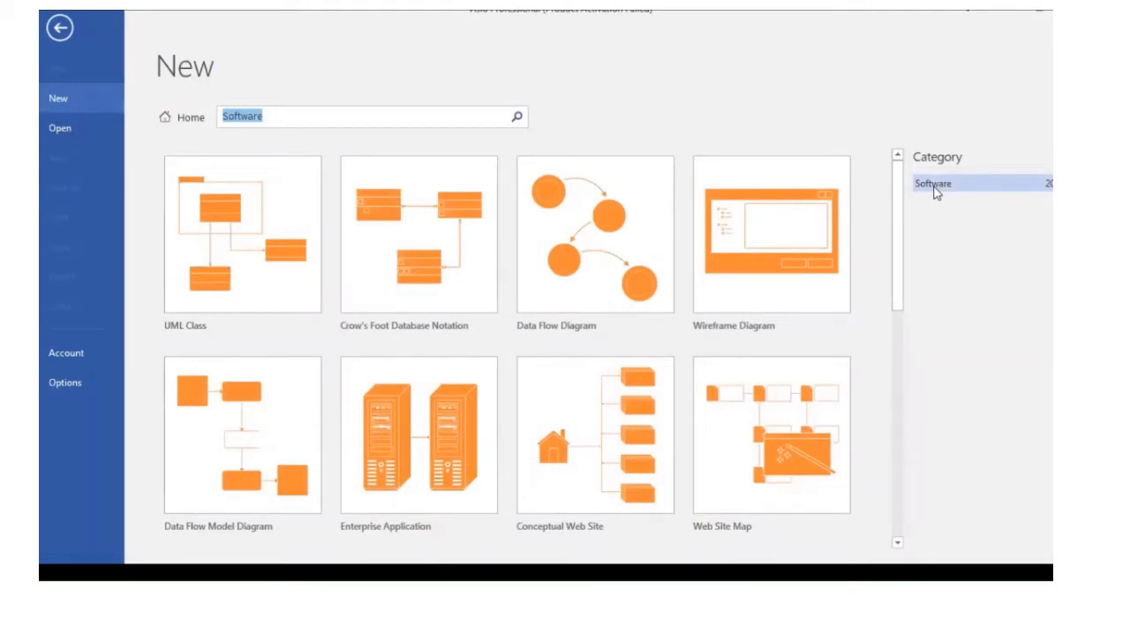
scroll(629, 419, "down", 5)
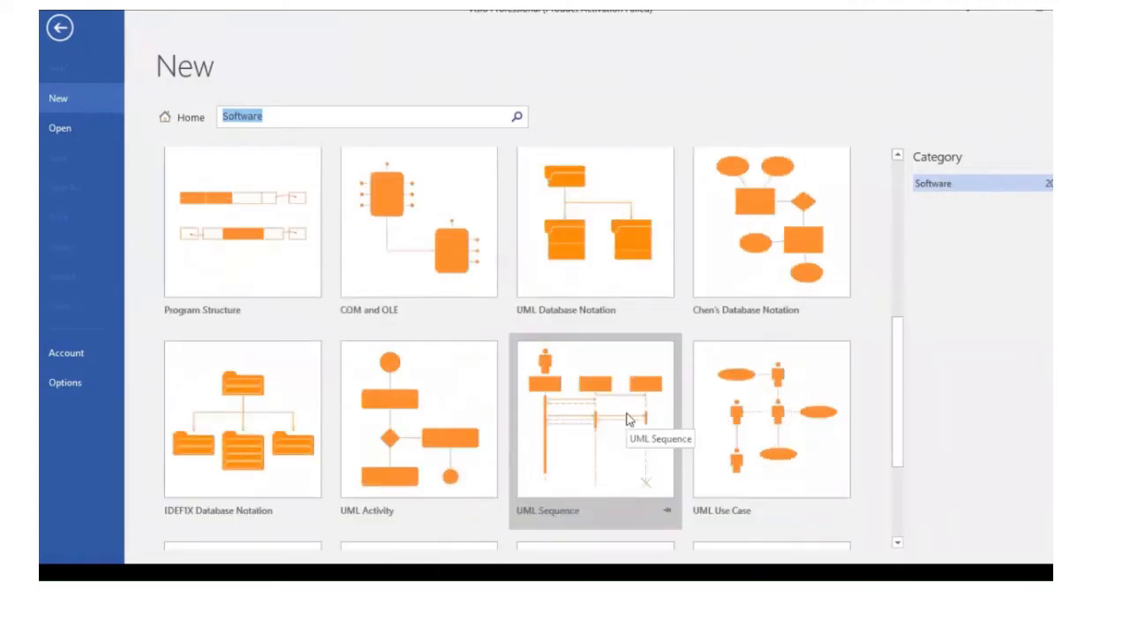
double_click(629, 418)
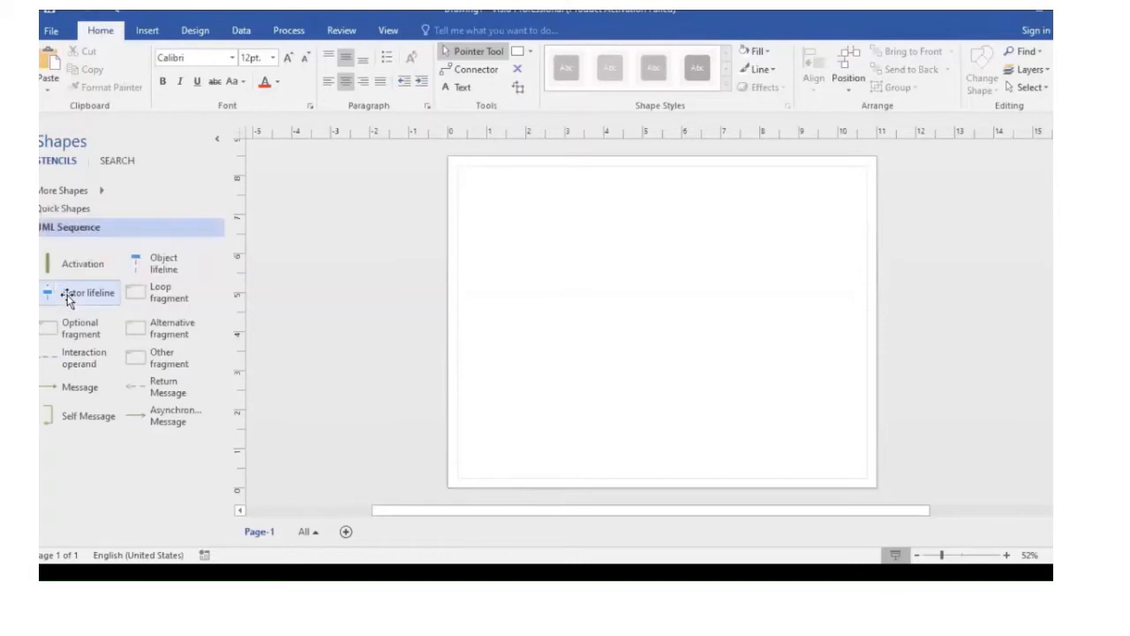
Place an actor lifeline near the page's upper-left corner and widen its header to about 1.5 in
left_click_drag(68, 298, 510, 236)
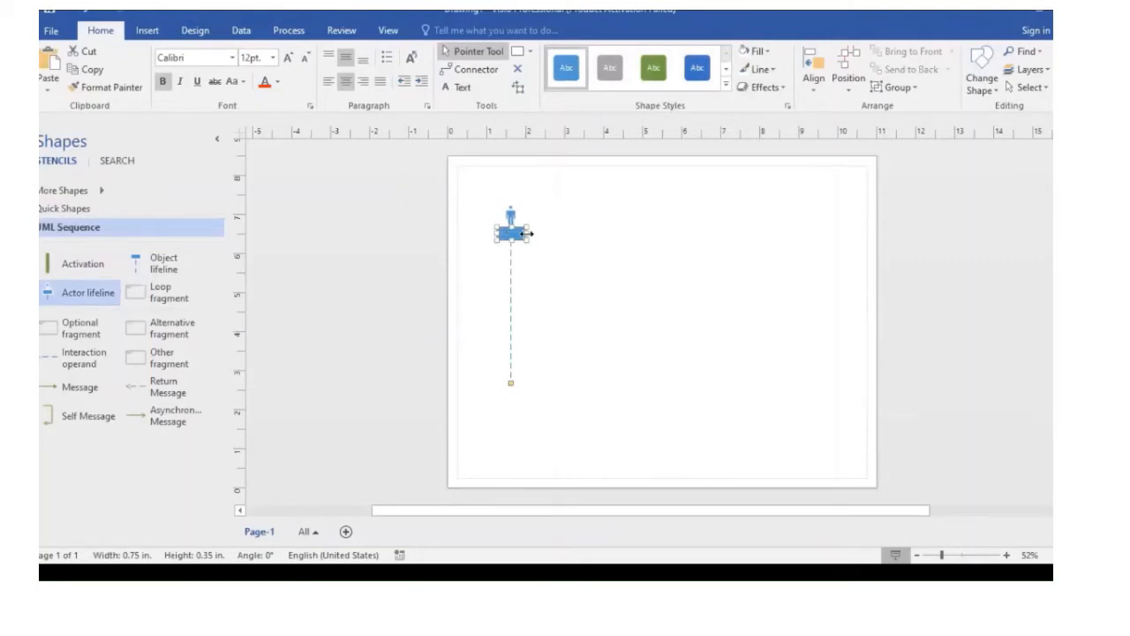
mouse_move(527, 233)
left_mouse_down()
mouse_move(554, 230)
mouse_move(536, 232)
left_mouse_up()
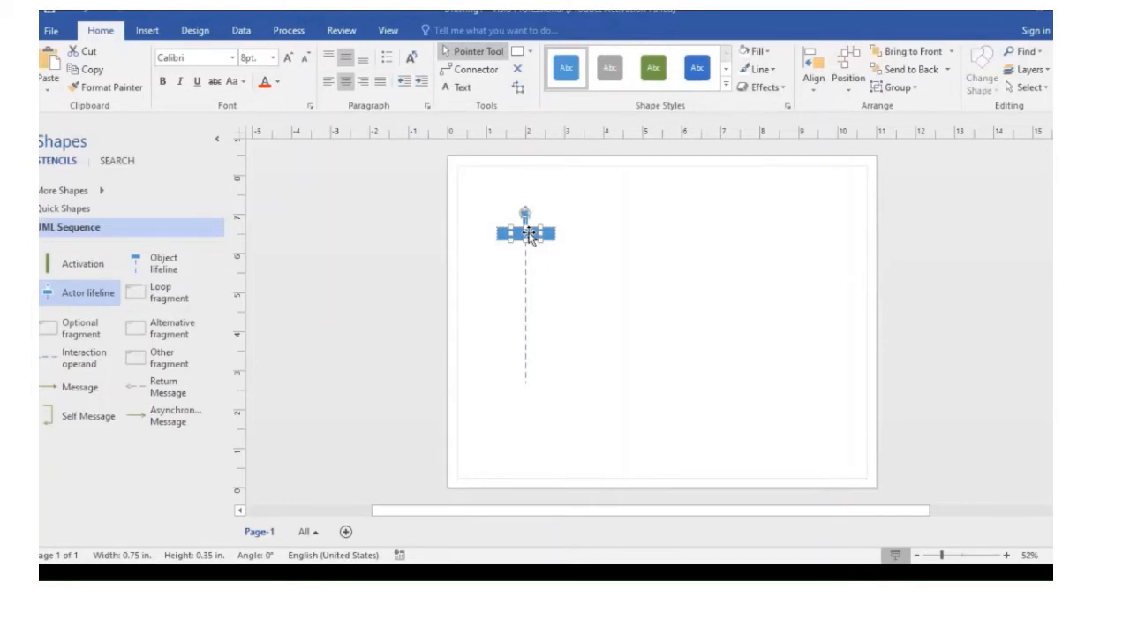
Label the actor lifeline's header "Instance Name:ClassName"
double_click(528, 234)
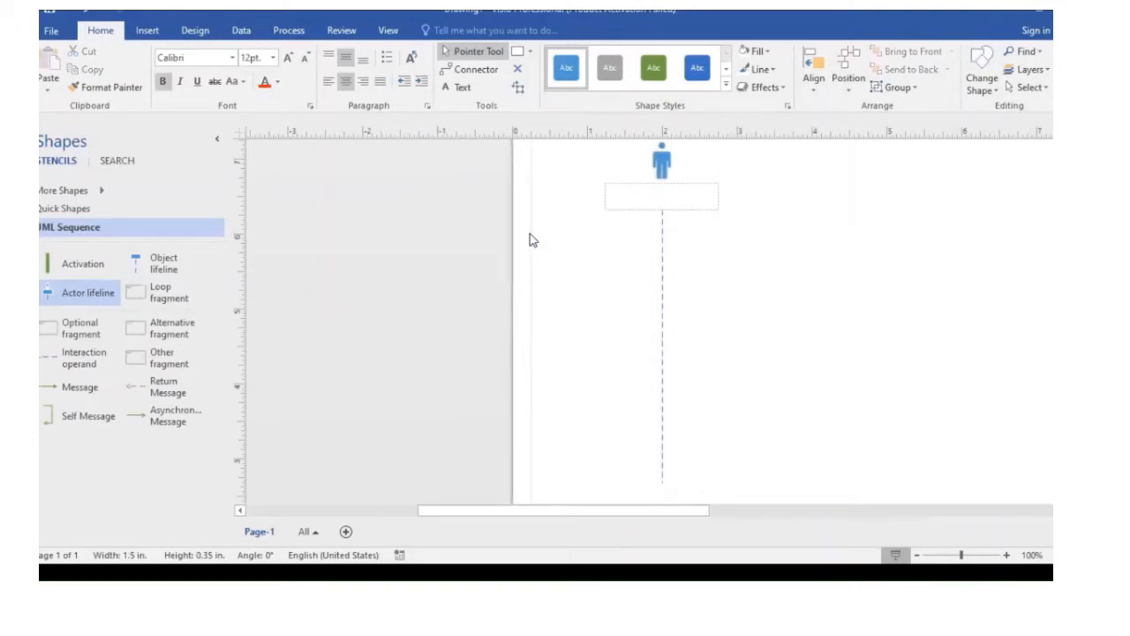
type("Intance")
key("BackSpace")
key("BackSpace")
key("BackSpace")
key("BackSpace")
key("BackSpace")
key("BackSpace")
type("stance Name")
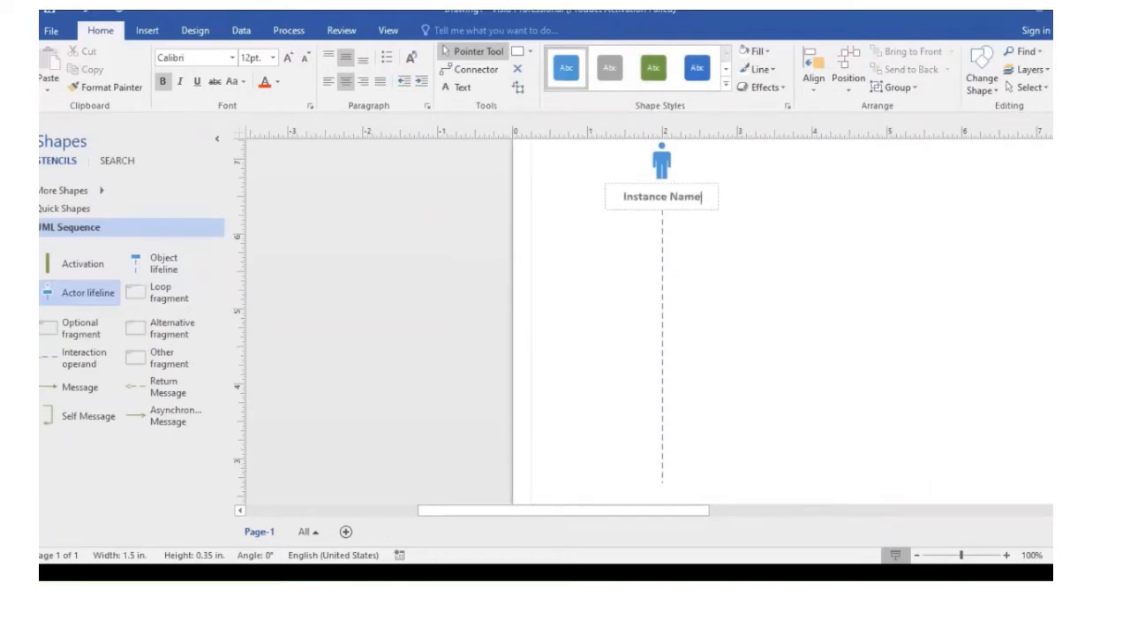
type(":ClassName")
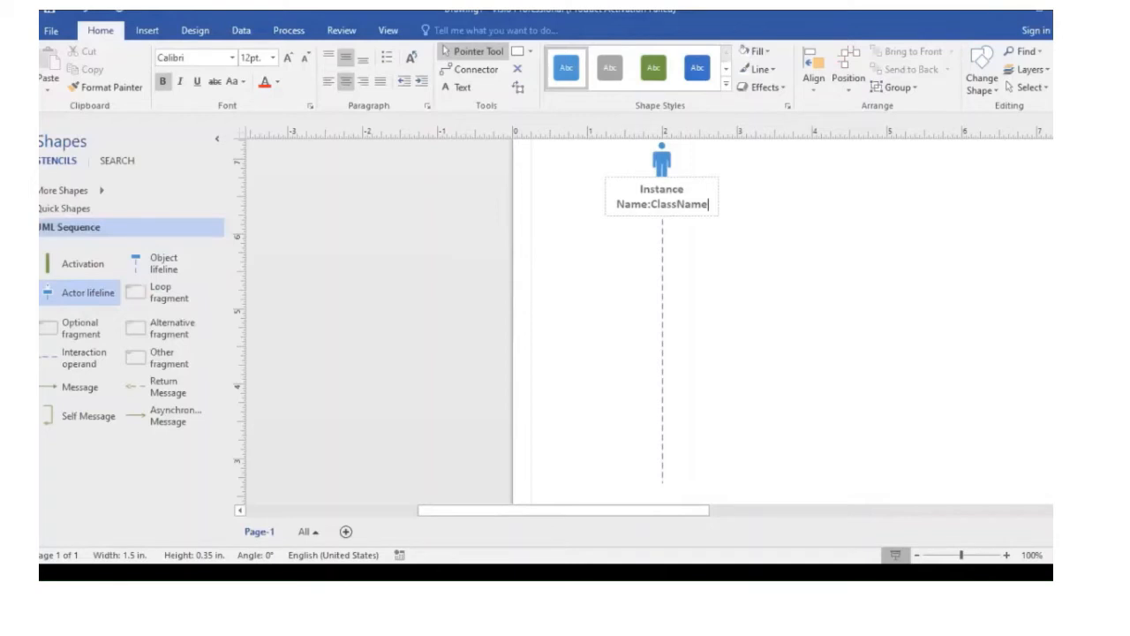
Replace the whole label text of the actor lifeline with ":User"
left_click(640, 189)
left_click(650, 205, "shift")
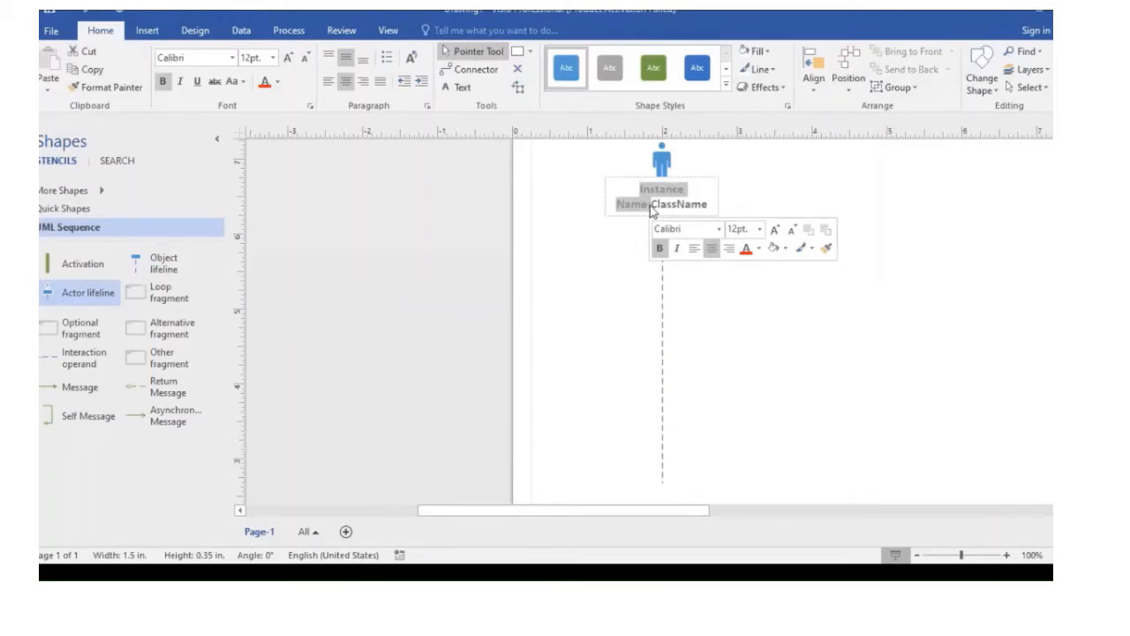
key("Left")
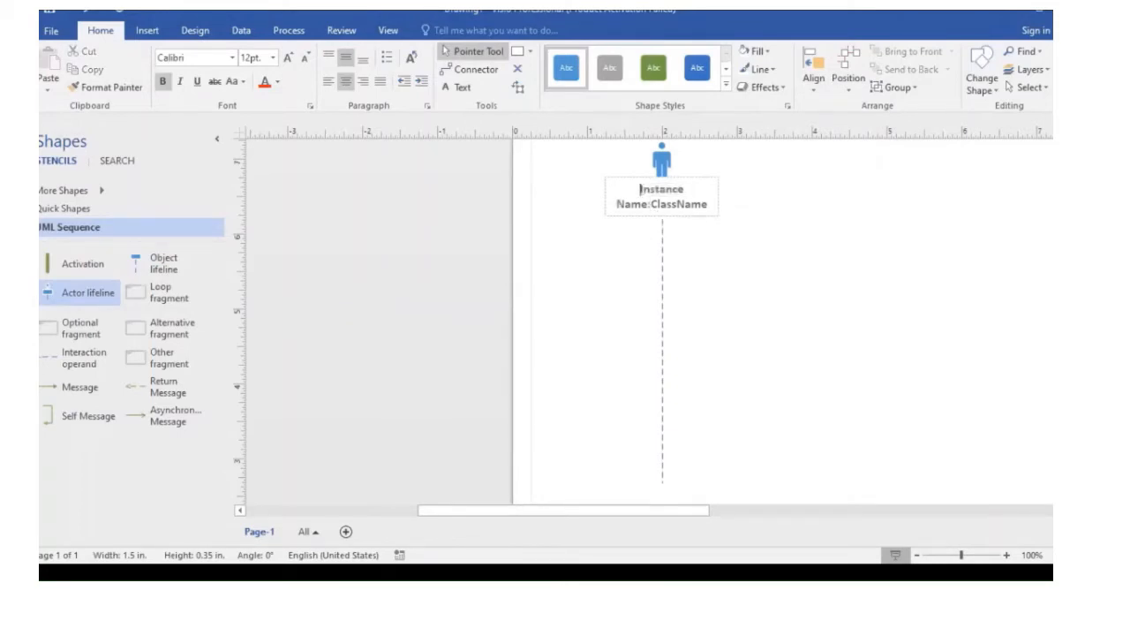
left_click(708, 205, "shift")
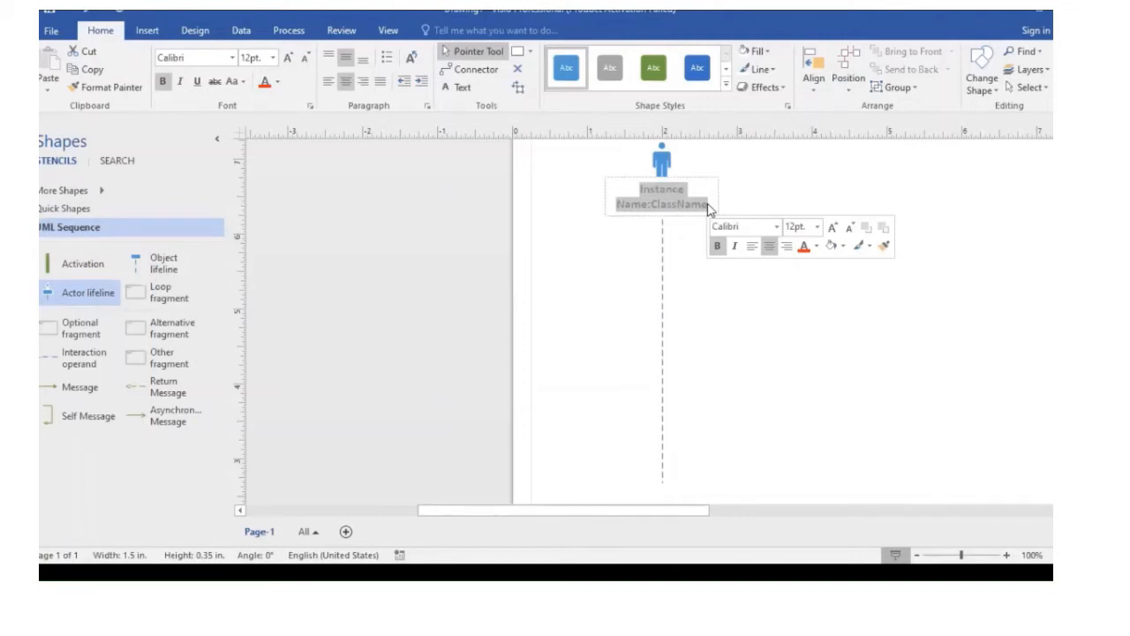
key("BackSpace")
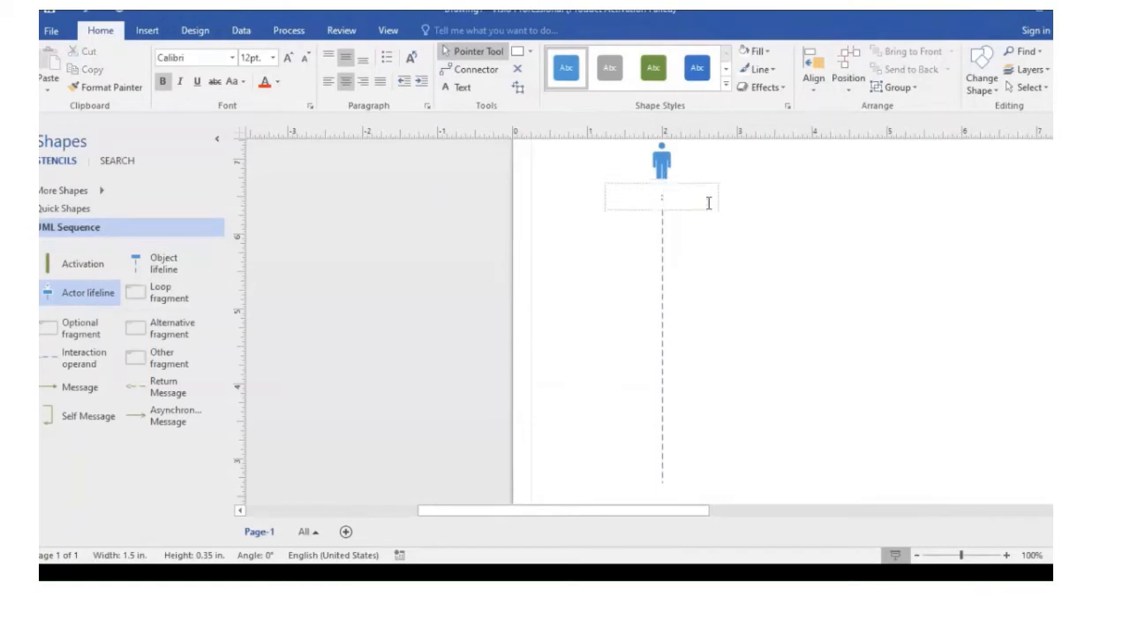
type(":User")
Add an object lifeline beside the User lifeline, label it ":EmailPage", and widen its header to fit the text on one line
left_click(153, 268)
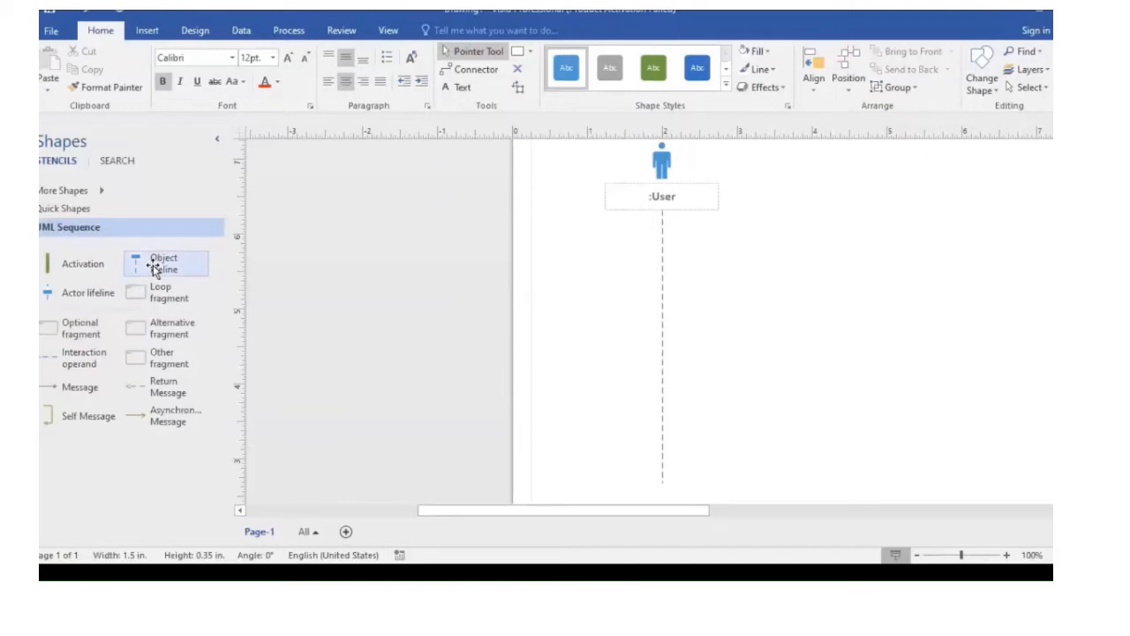
left_click_drag(153, 268, 854, 187)
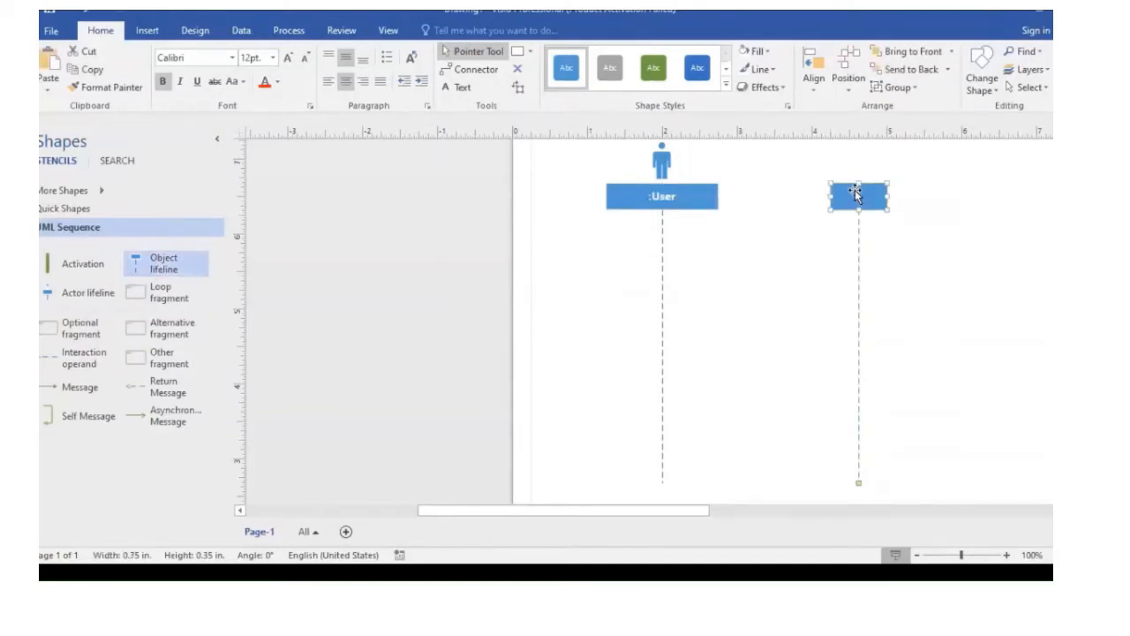
double_click(854, 194)
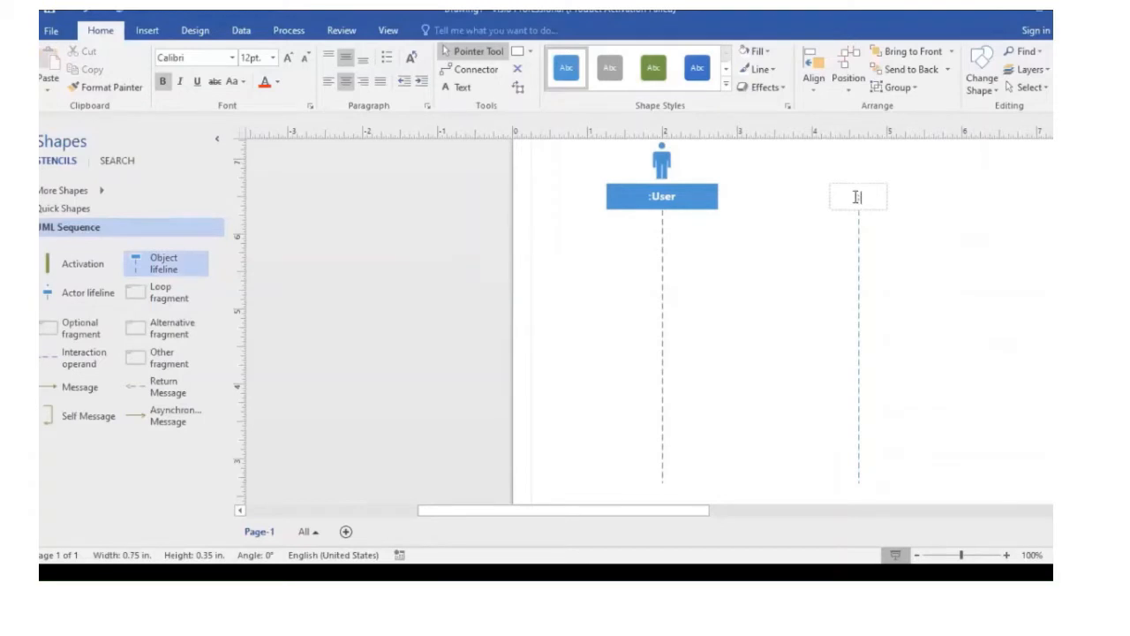
type(":EmailPage")
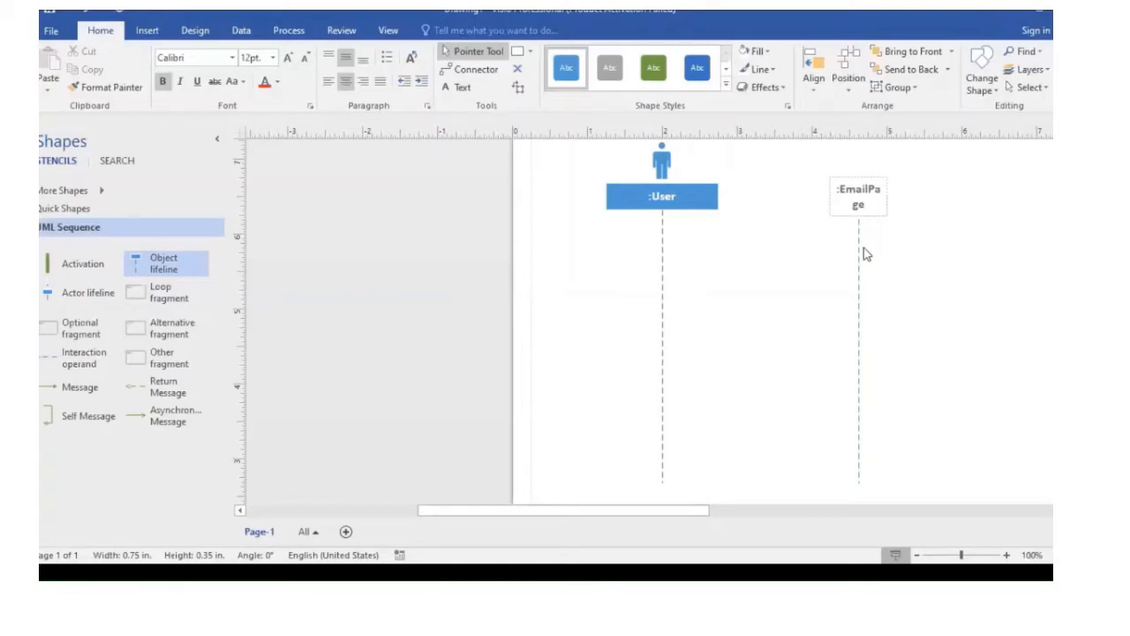
left_click_drag(887, 196, 898, 196)
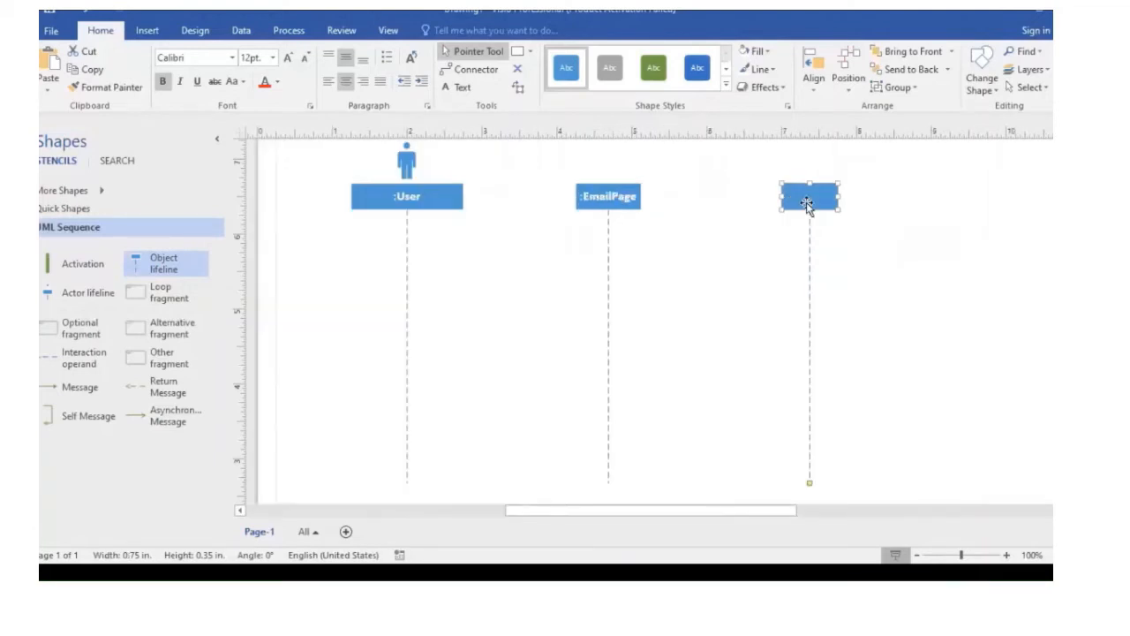
Add another object lifeline after EmailPage, label it ":addressBook", and widen its header to 1.125 in
double_click(804, 197)
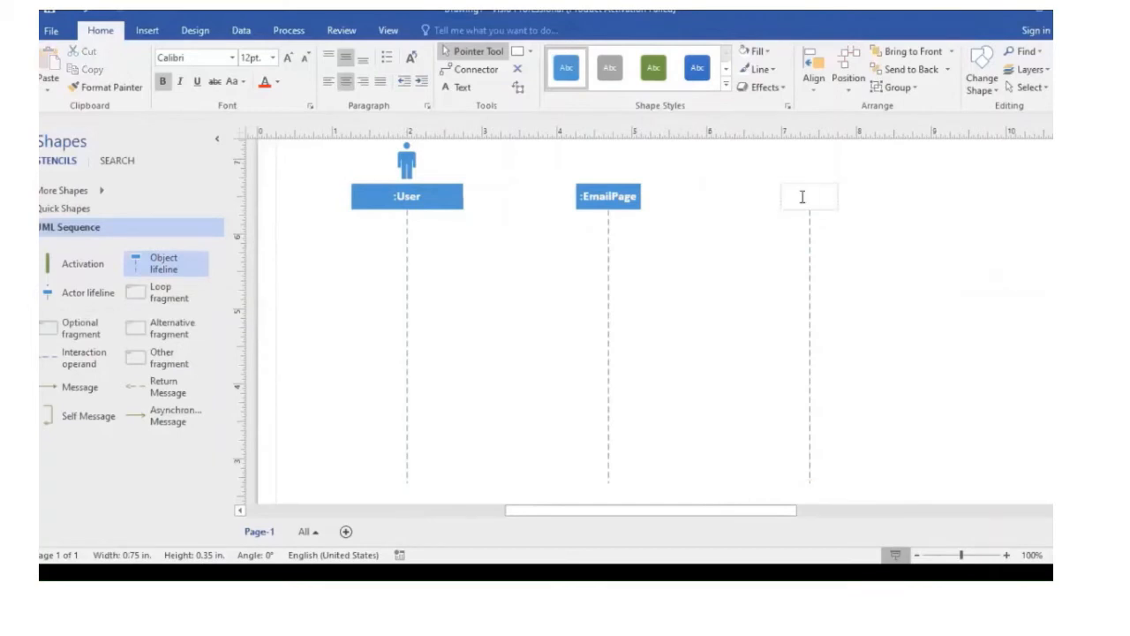
type(":address Book")
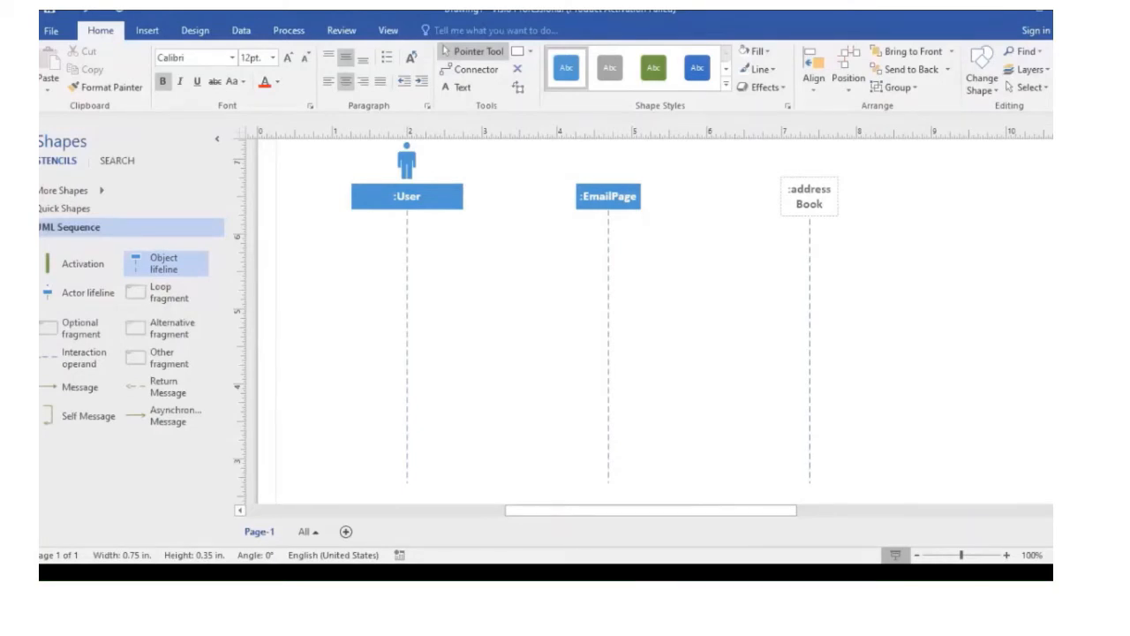
left_click_drag(840, 196, 844, 196)
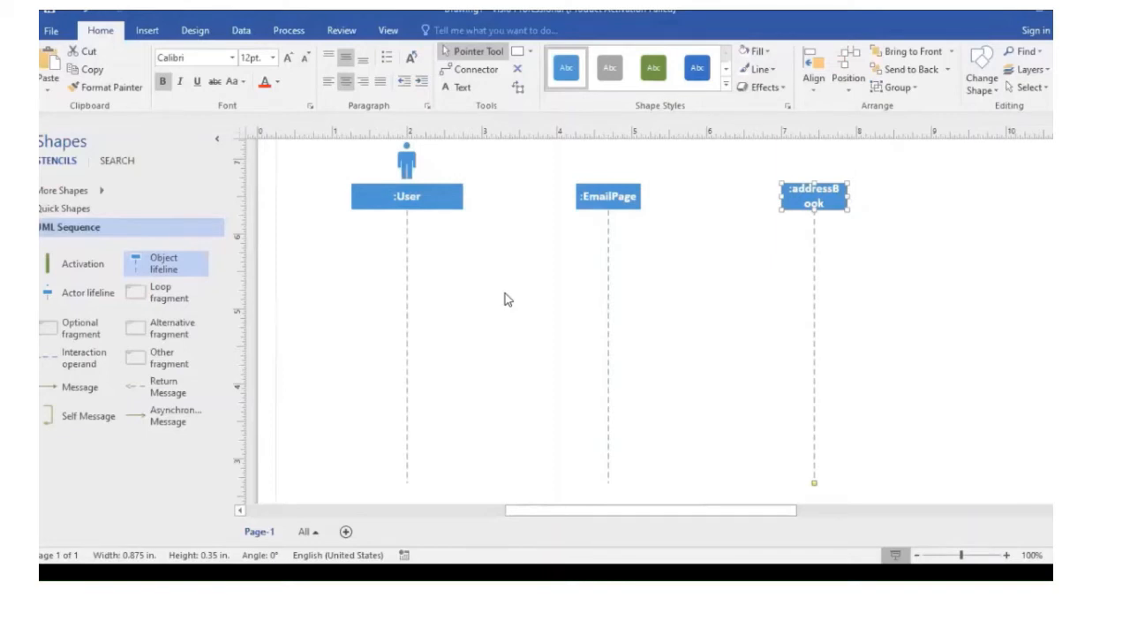
left_click_drag(780, 196, 765, 196)
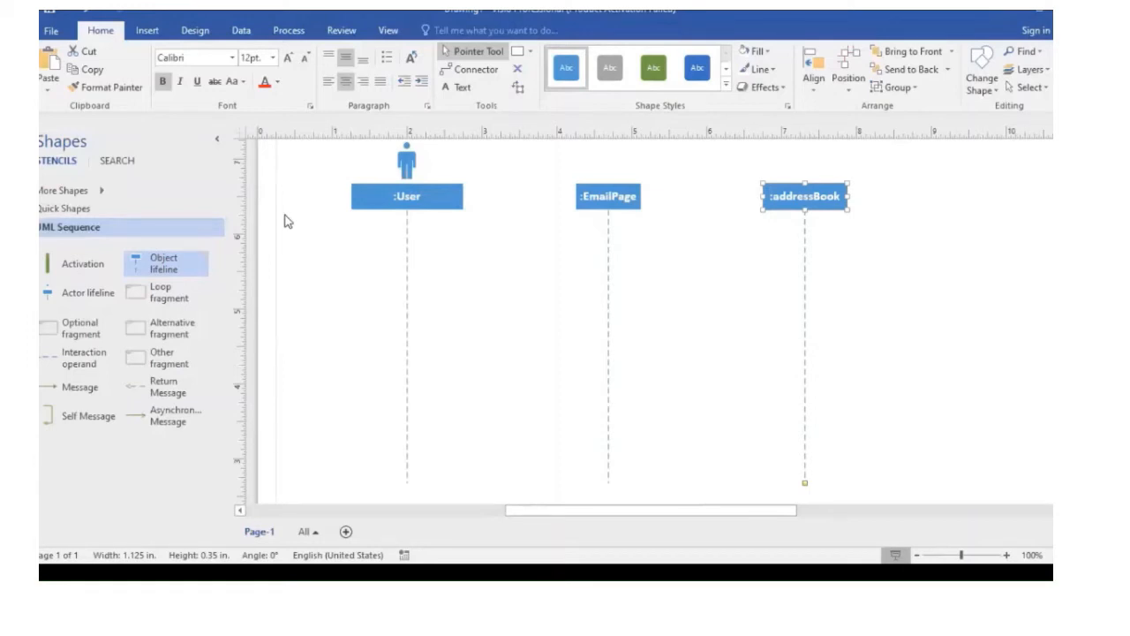
Add an object lifeline after addressBook, label it ":EmailServer", and widen its header to fit the text on one line
left_click_drag(164, 263, 995, 198)
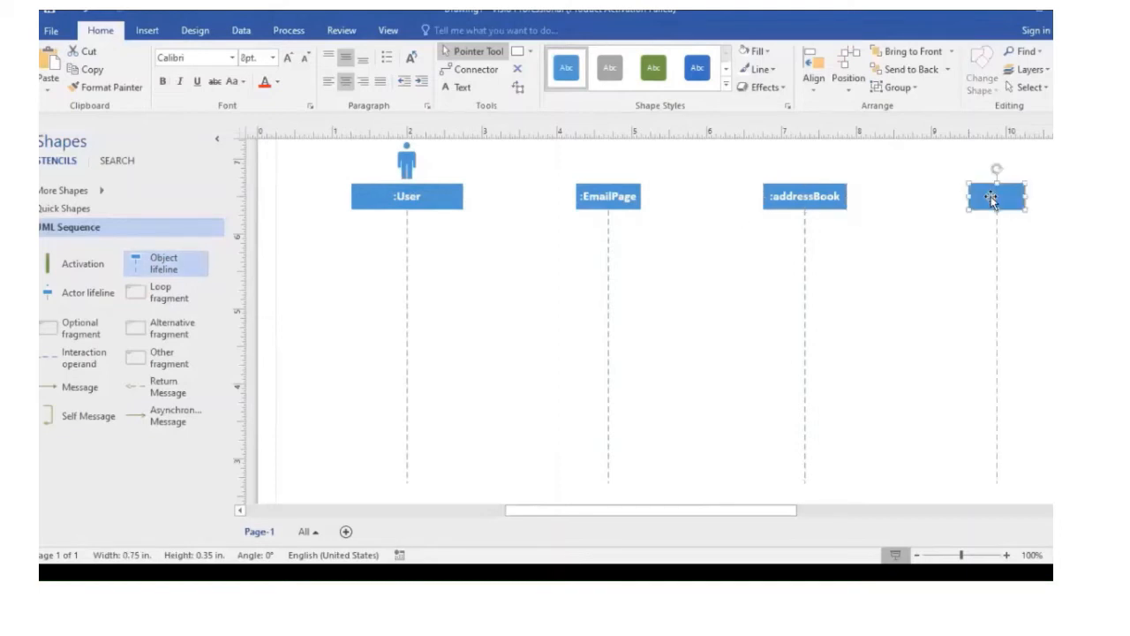
double_click(995, 198)
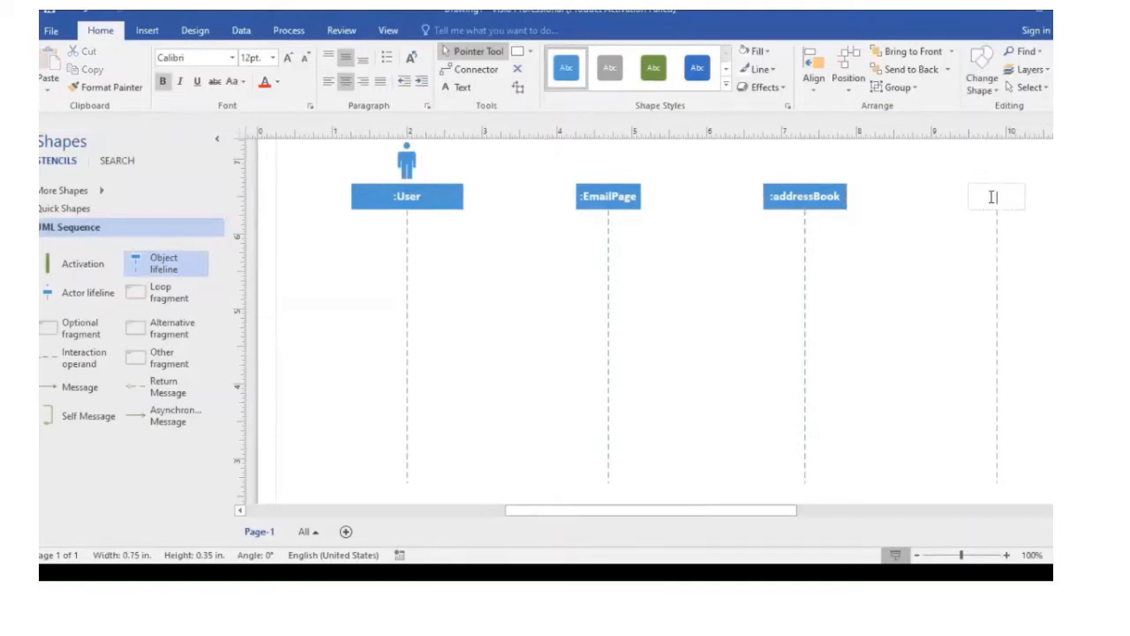
type(":EmailServer")
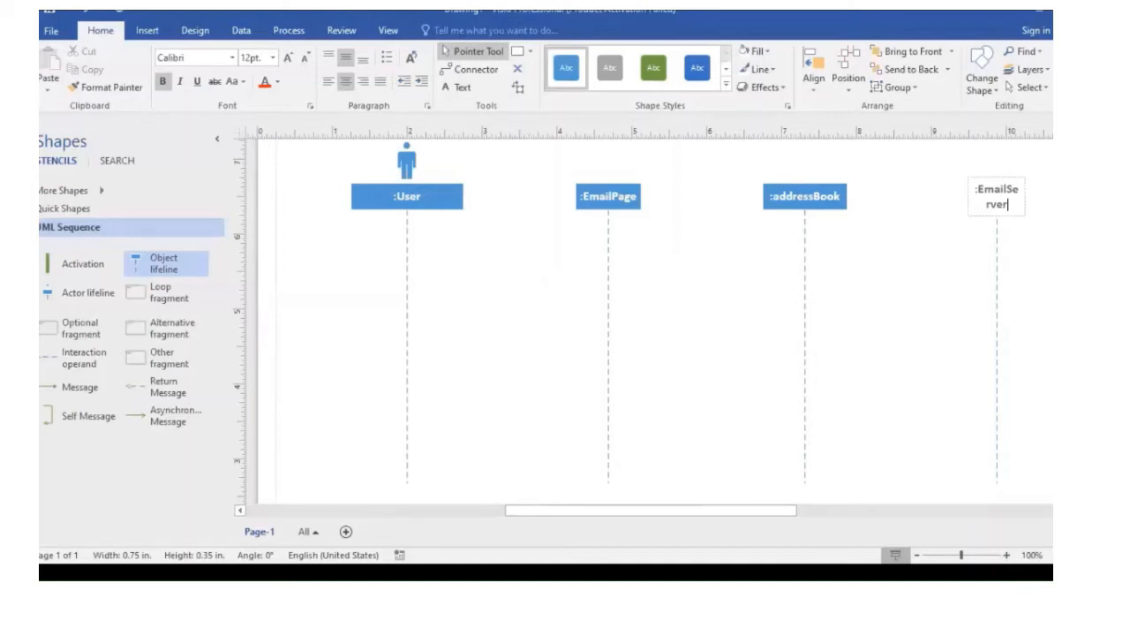
left_click(910, 280)
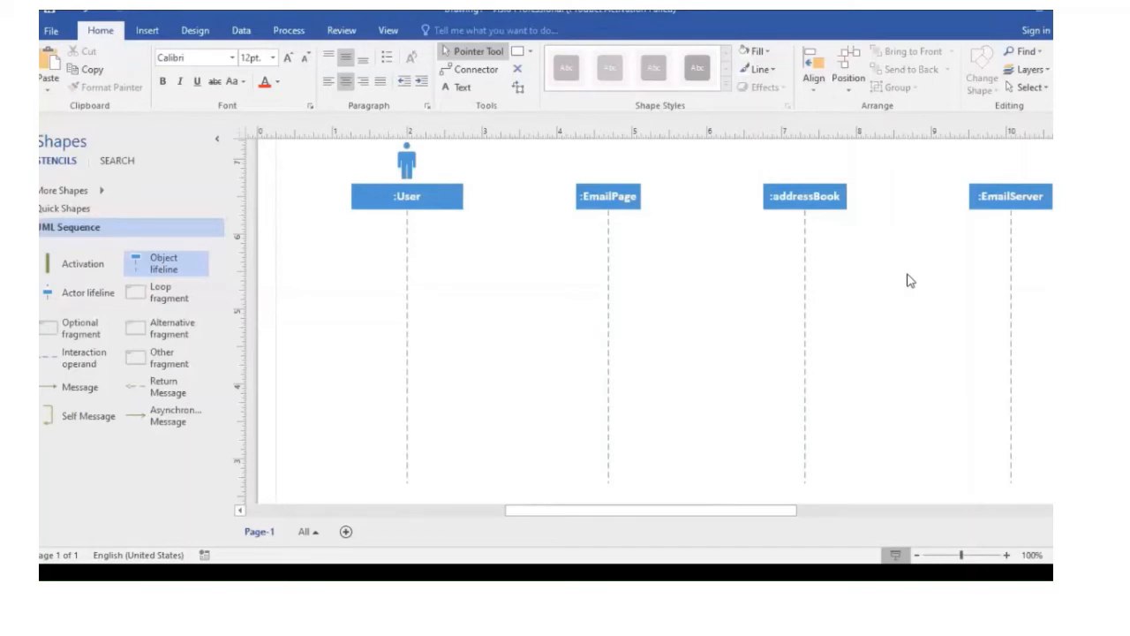
Add a Message arrow from the User lifeline to the EmailPage lifeline, just below their headers
left_click(62, 394)
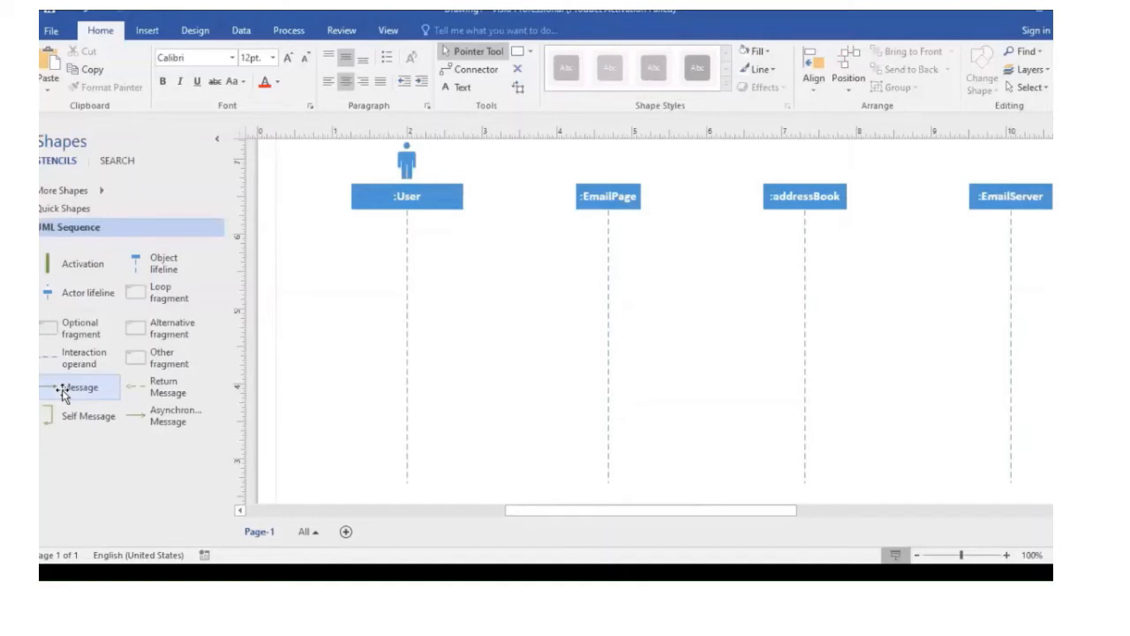
left_click_drag(63, 394, 425, 230)
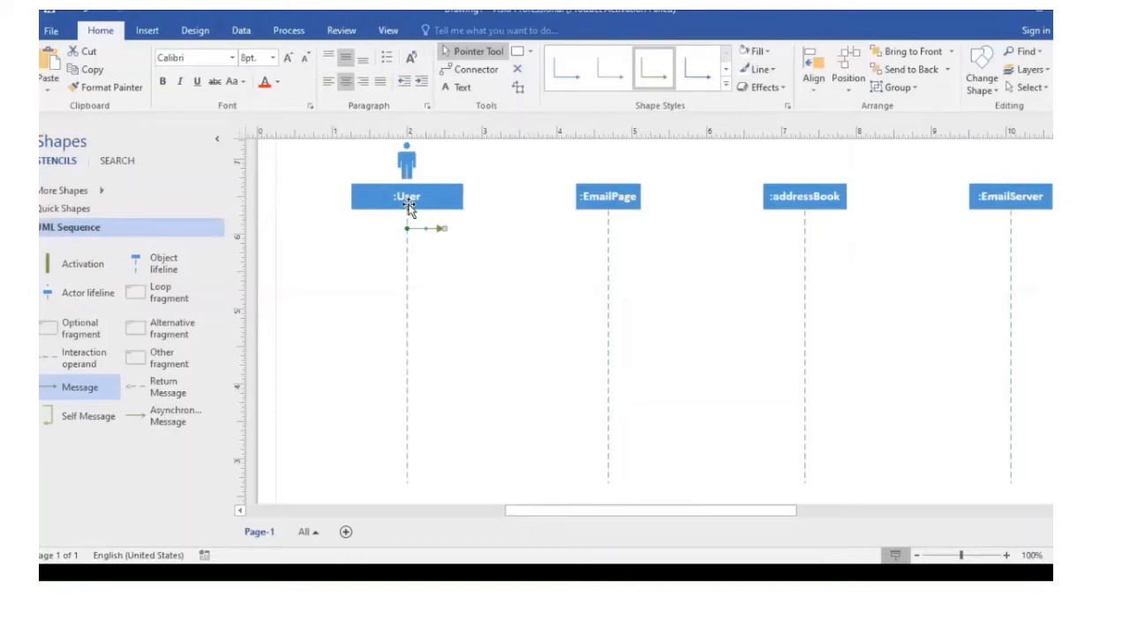
left_click_drag(444, 227, 609, 227)
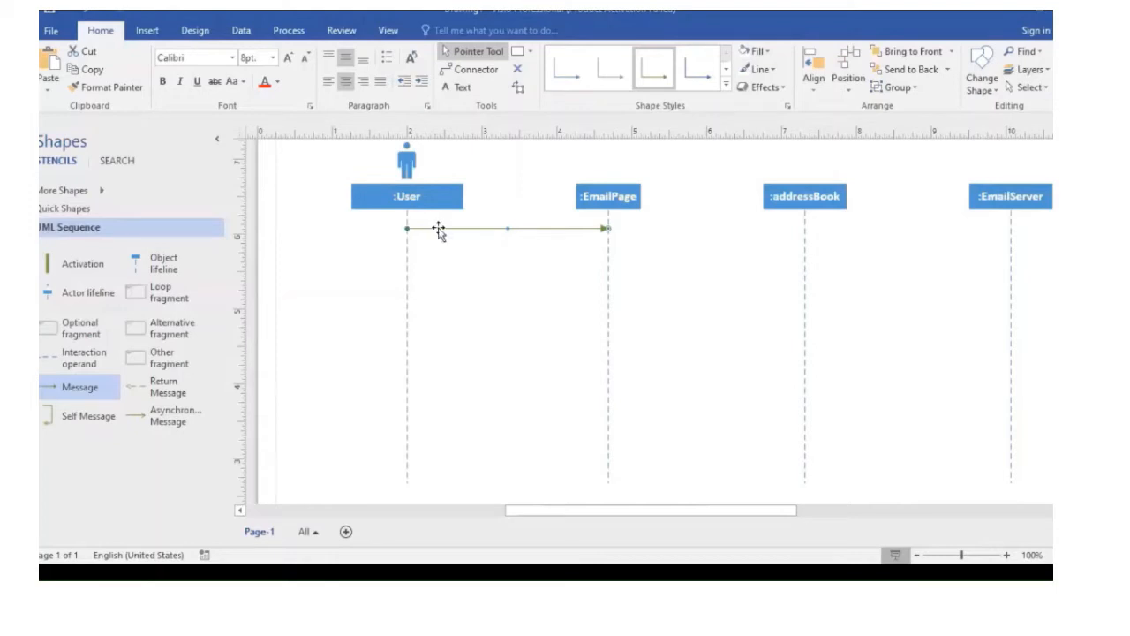
Label the first message from User to EmailPage "ClickSendEmailButton()"
left_click(444, 231)
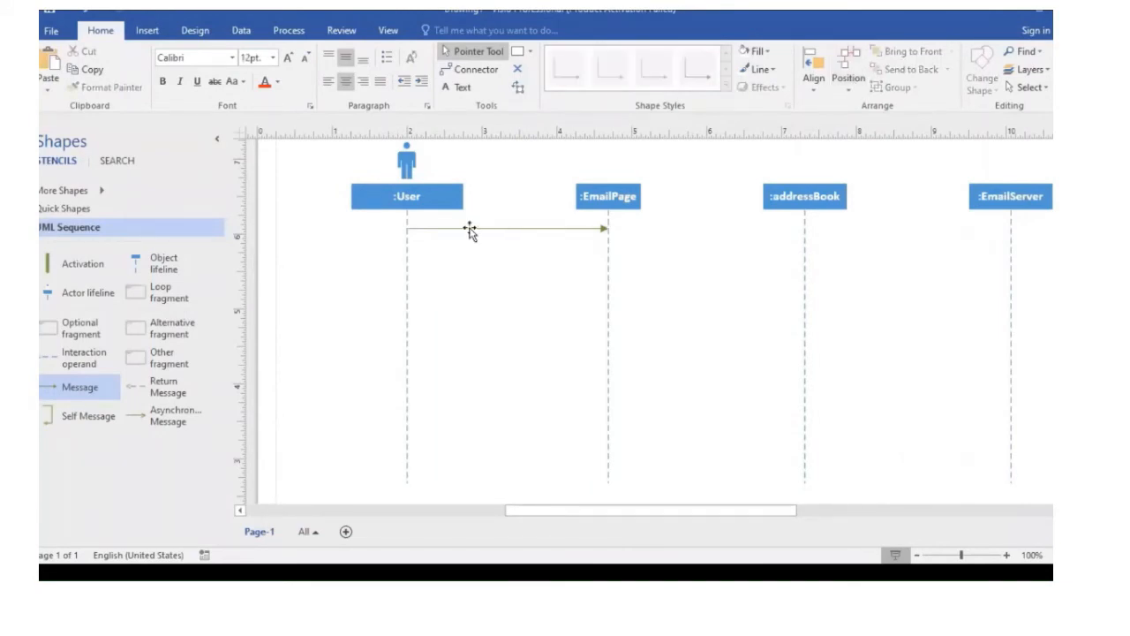
left_click(469, 230)
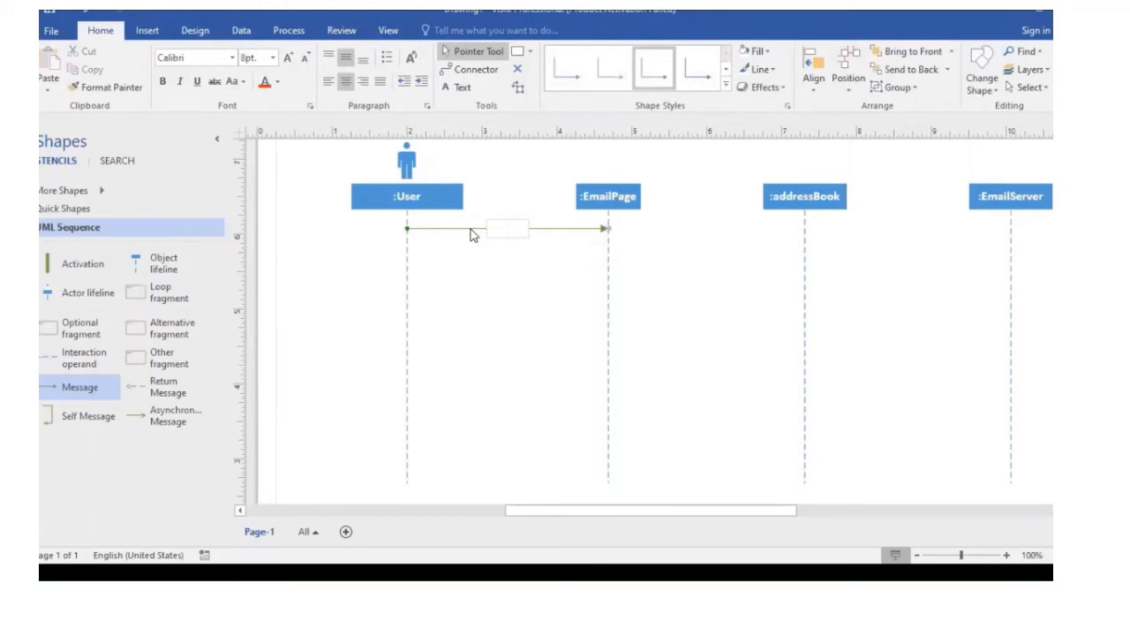
type("ClickSend()EmailButton()")
key("Left")
key("Left")
Increase the ClickSendEmailButton() label's text size, trying 10 pt and settling on 11 pt
double_click(480, 230)
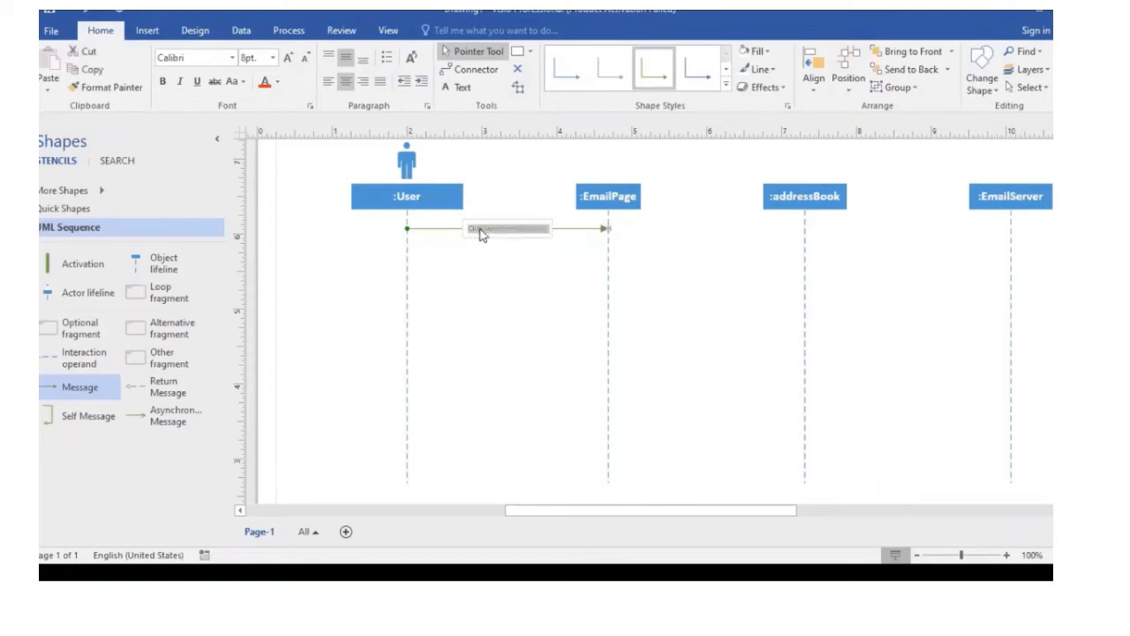
left_click(274, 58)
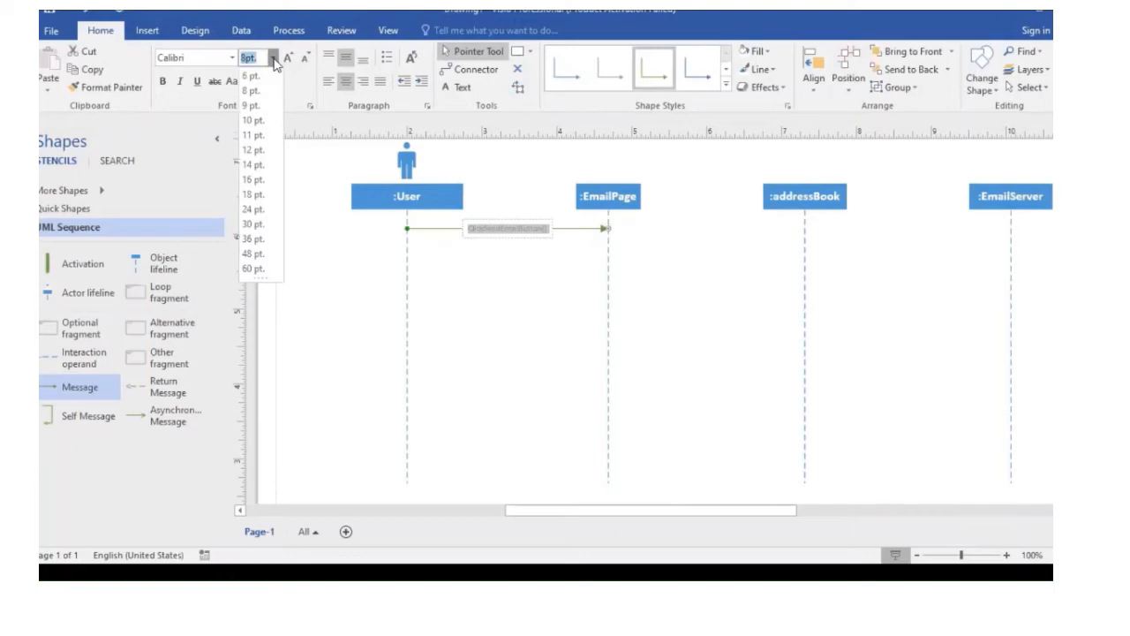
left_click(254, 120)
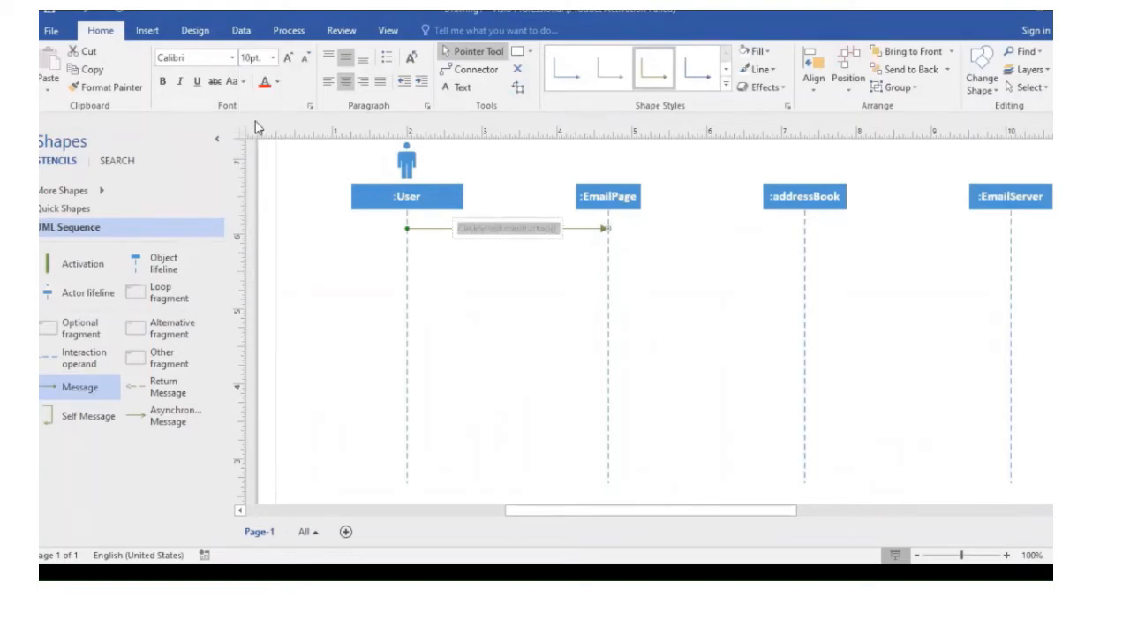
left_click(457, 255)
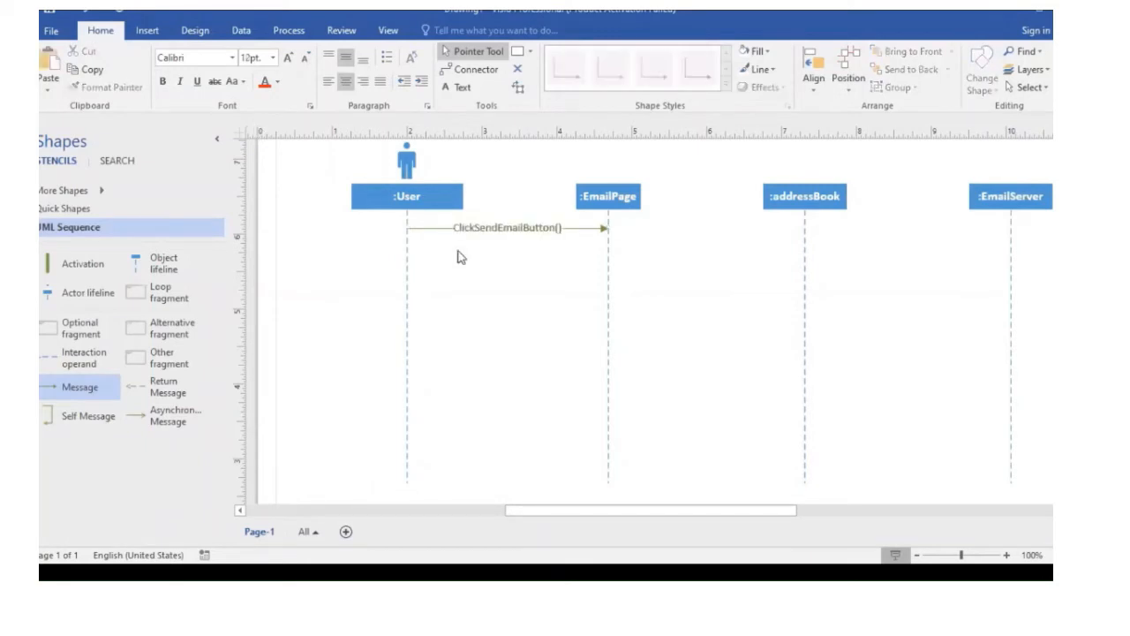
double_click(465, 231)
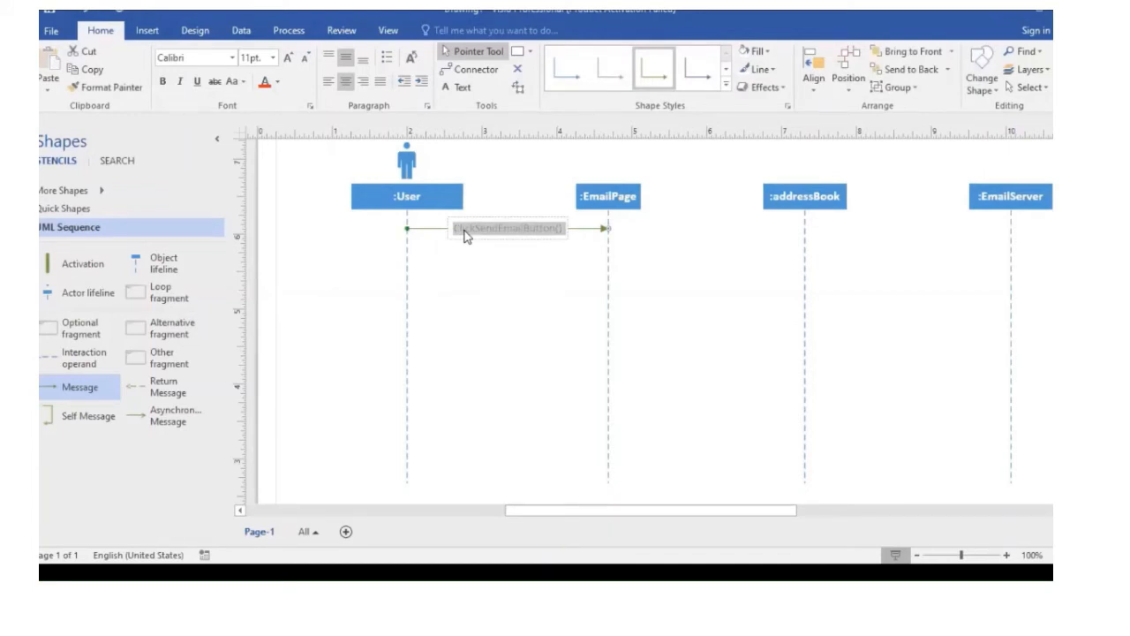
left_click(449, 275)
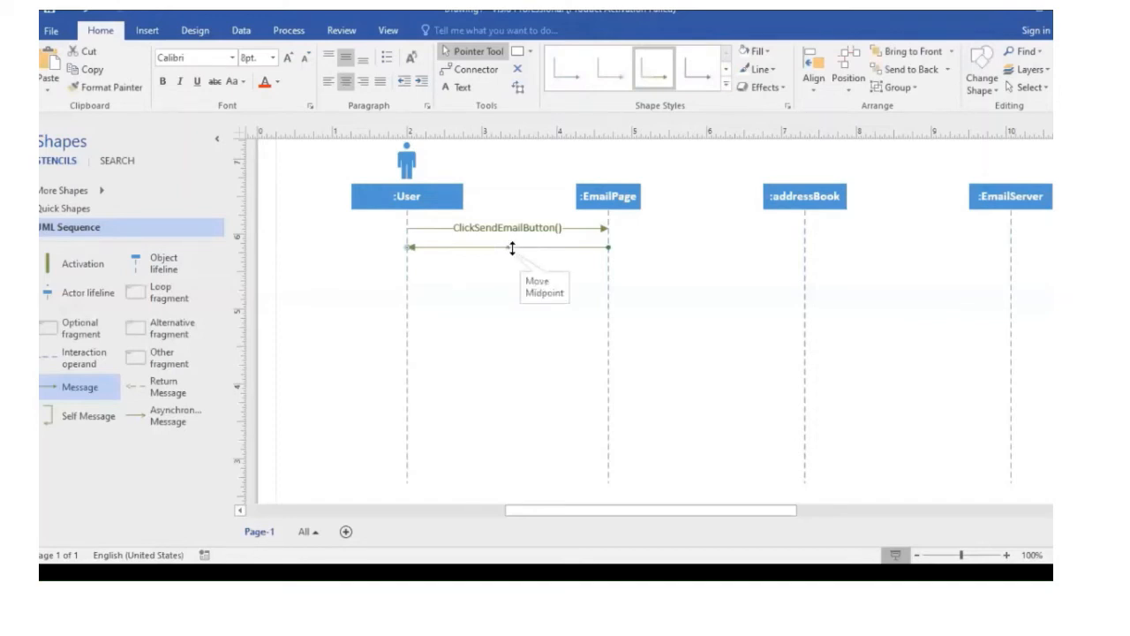
Label the message from EmailPage back to User "DisplayEmailBox()" and match its text size to the message above
double_click(512, 249)
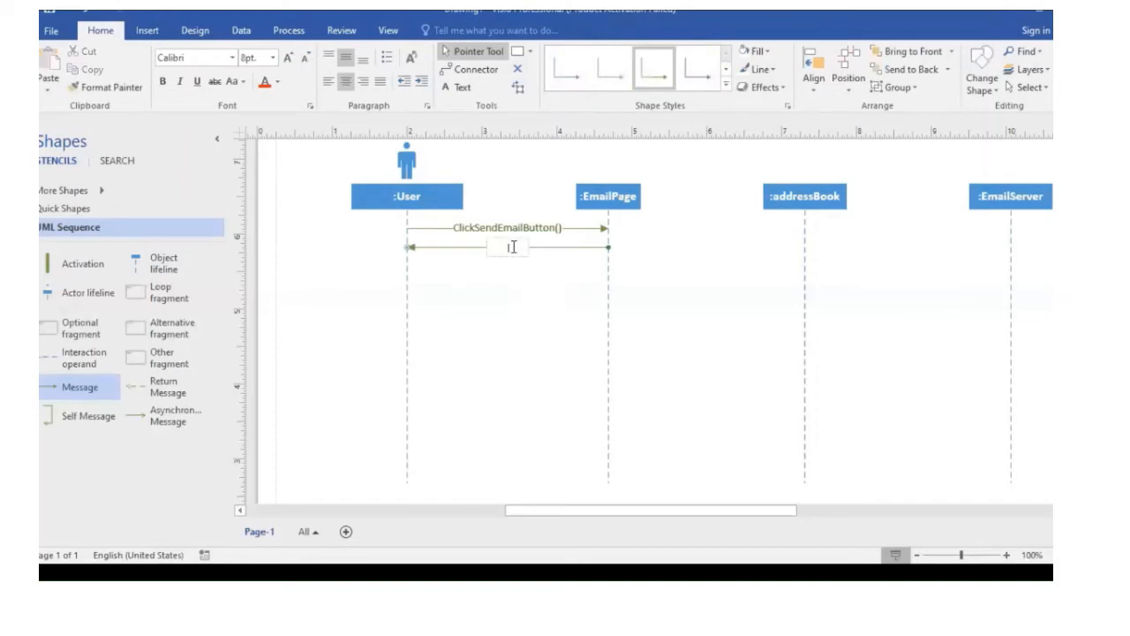
type("DisplayEmailBox()")
key("ctrl+a")
left_click(448, 393)
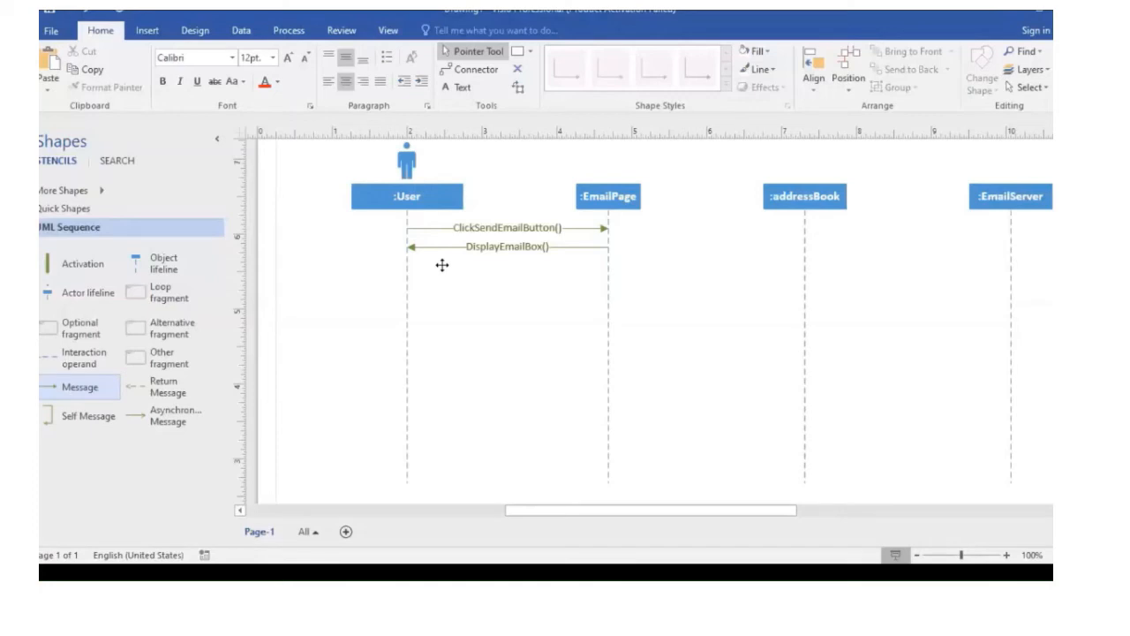
Add a message from User to EmailPage below DisplayEmailBox(), labelled "FillTo()" in the same text size as the other messages
left_click_drag(442, 265, 611, 266)
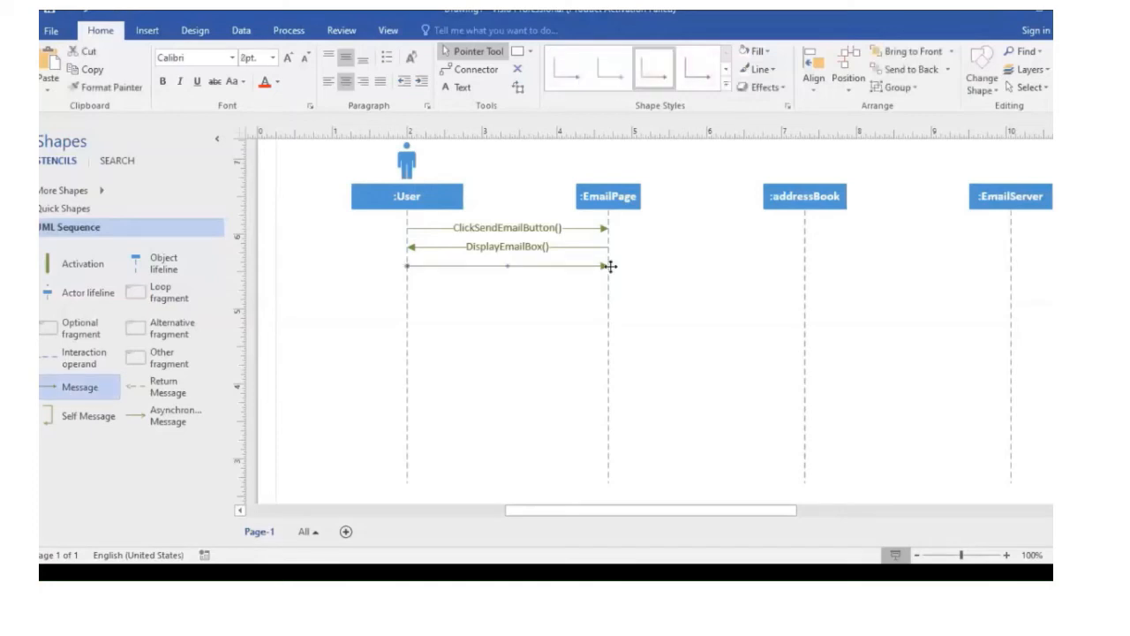
double_click(504, 265)
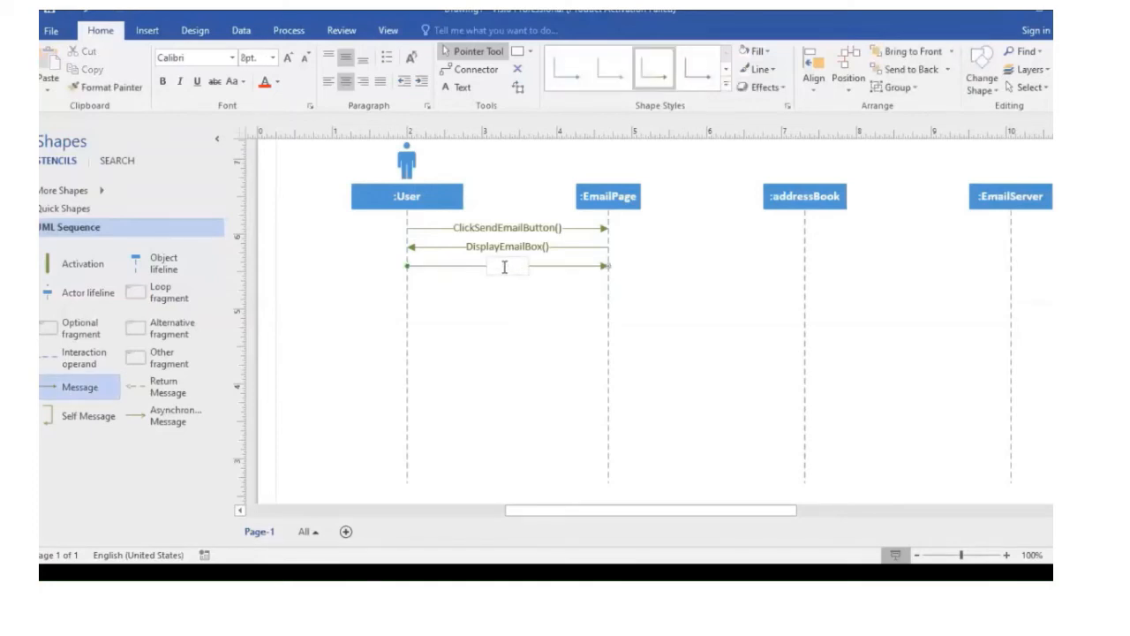
type("S")
type("ill")
type("To")
key("BackSpace")
type("o()")
triple_click(505, 266)
left_click(474, 410)
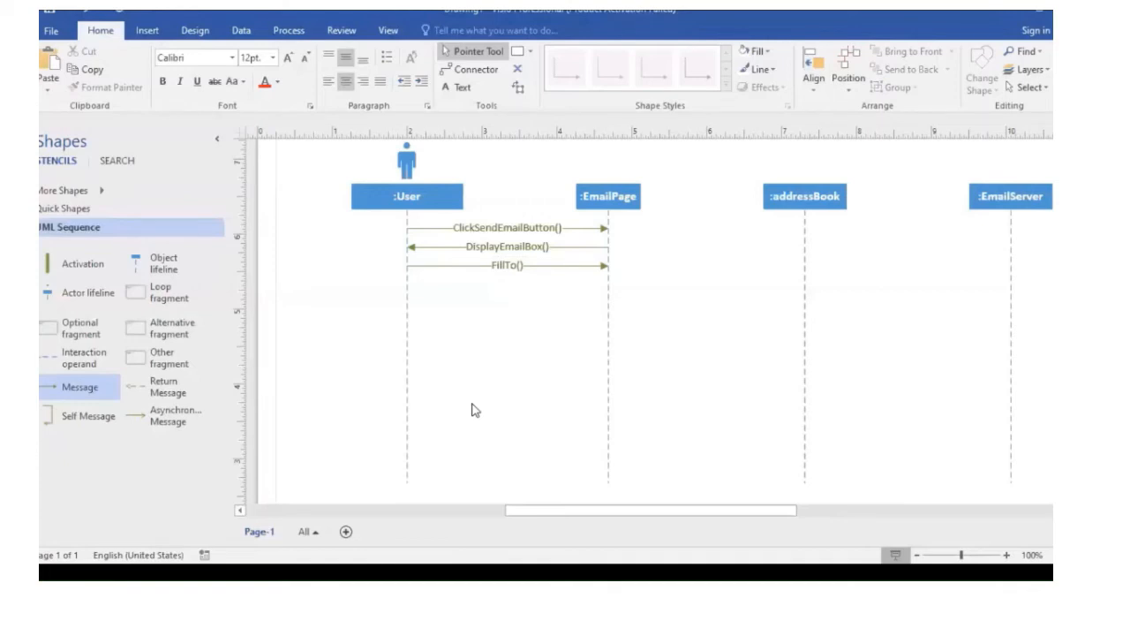
Add a message from User to EmailPage below FillTo(), labelled "FillSubject()" in the same text size as the other messages
left_click_drag(79, 387, 426, 284)
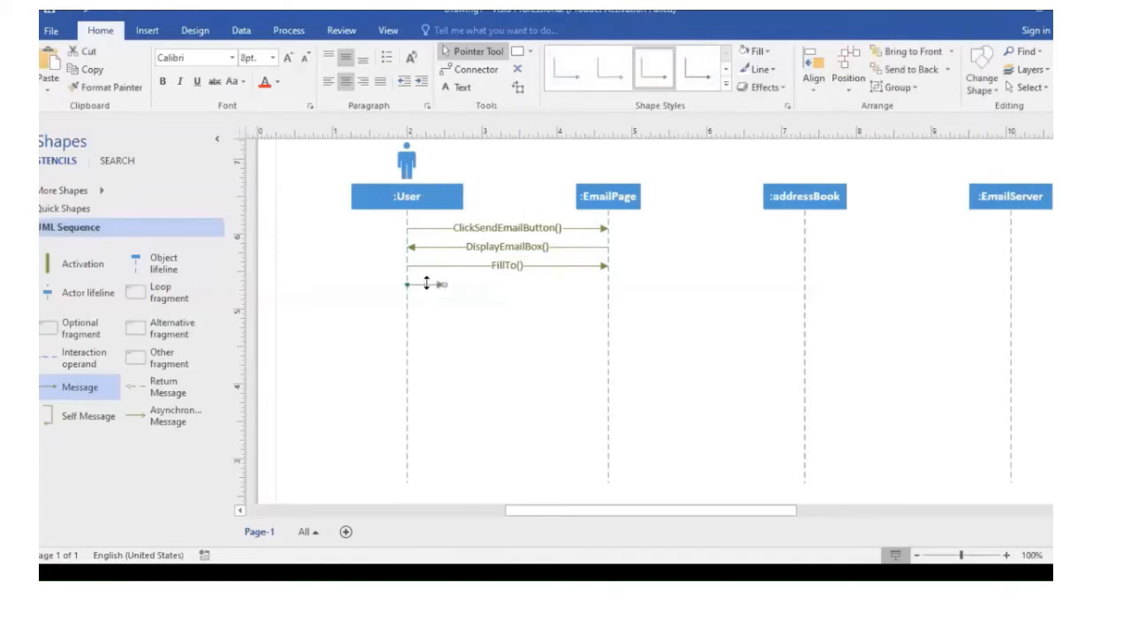
left_click_drag(426, 284, 608, 284)
double_click(498, 284)
type("fill")
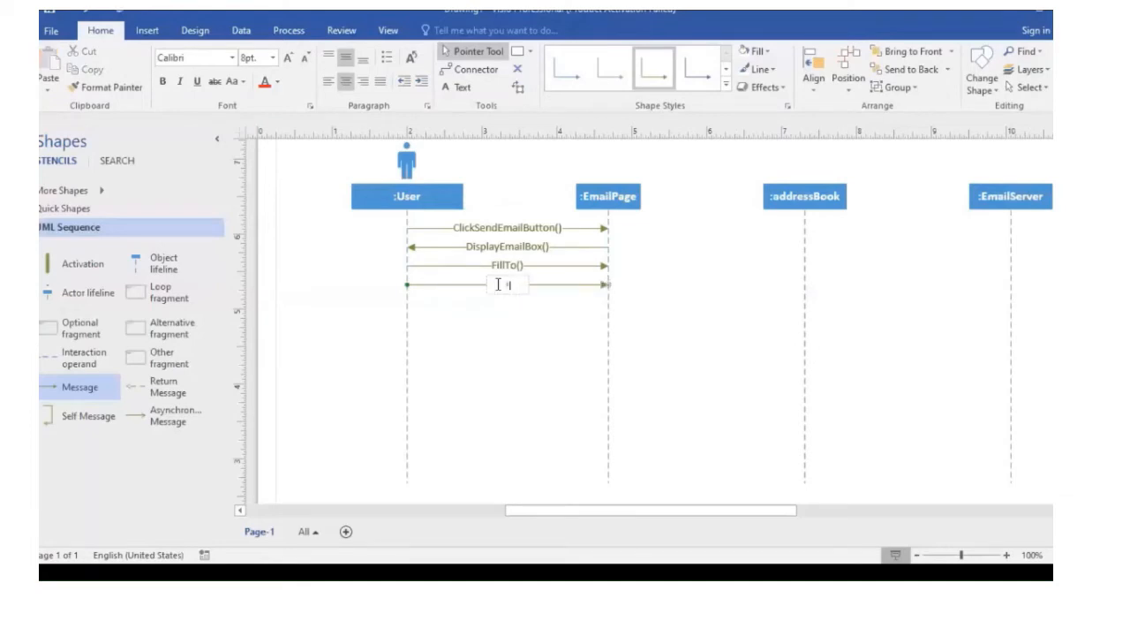
type("Subject()")
triple_click(498, 285)
left_click(450, 366)
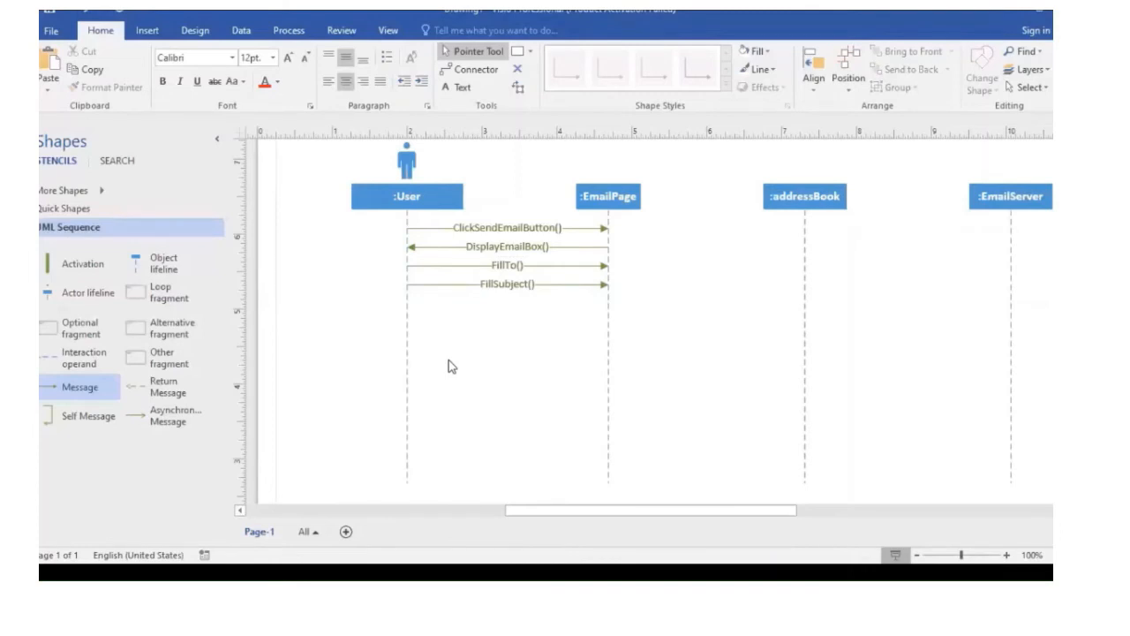
Add a message from User to EmailPage below FillSubject(), labelled "FillContents()" in the same text size as the other messages
left_click_drag(452, 367, 426, 305)
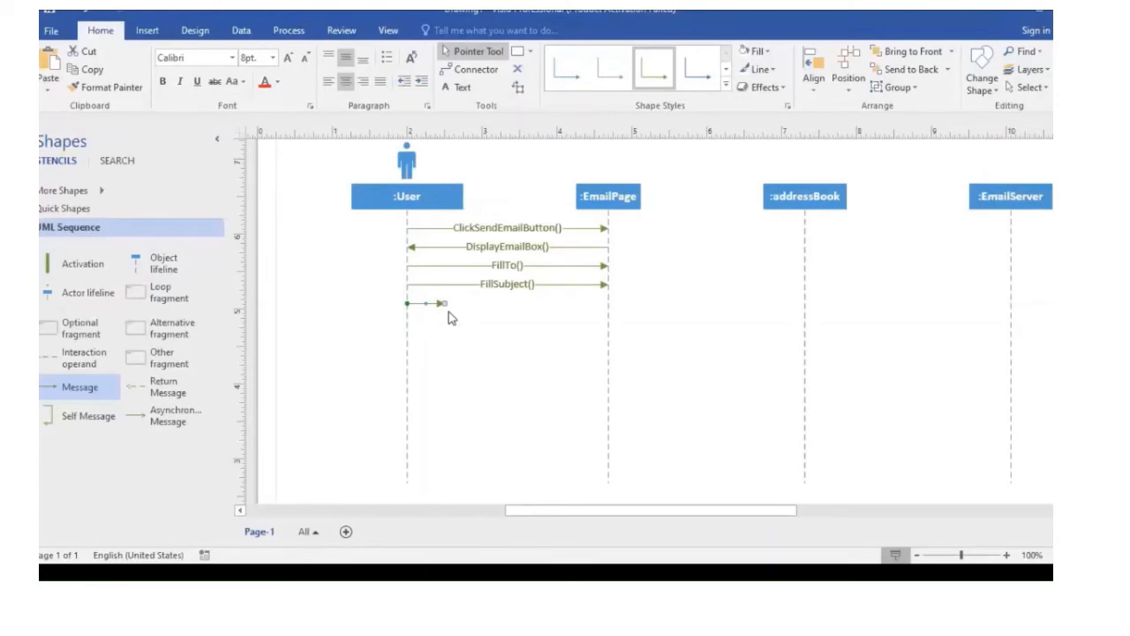
left_click_drag(444, 303, 608, 303)
double_click(493, 305)
type("Fill")
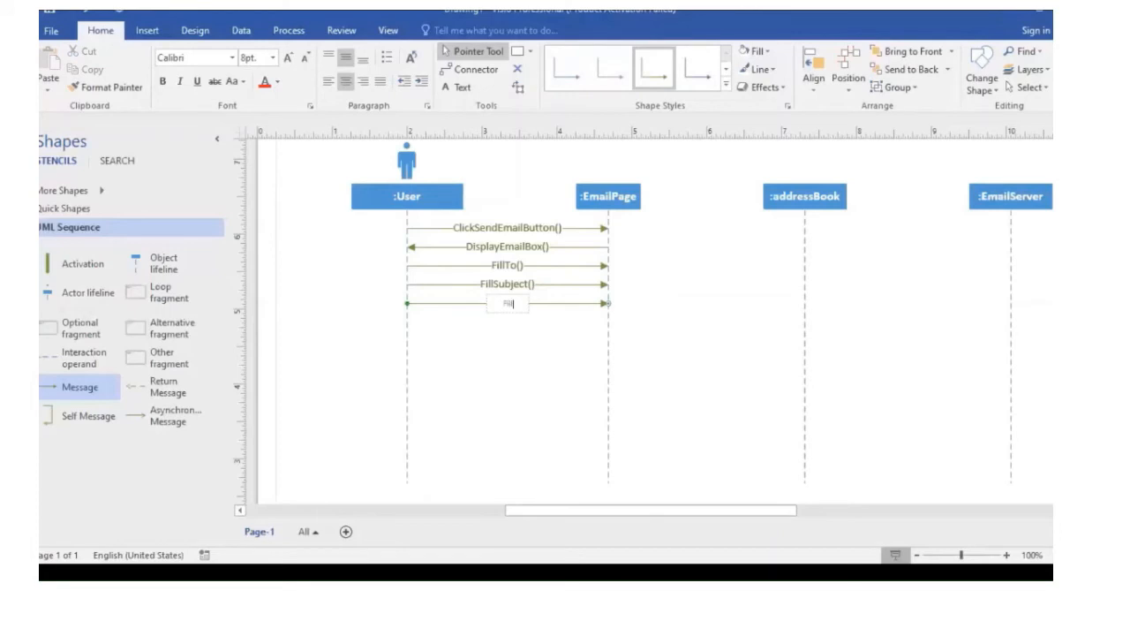
type("Com")
type("tents()")
triple_click(493, 305)
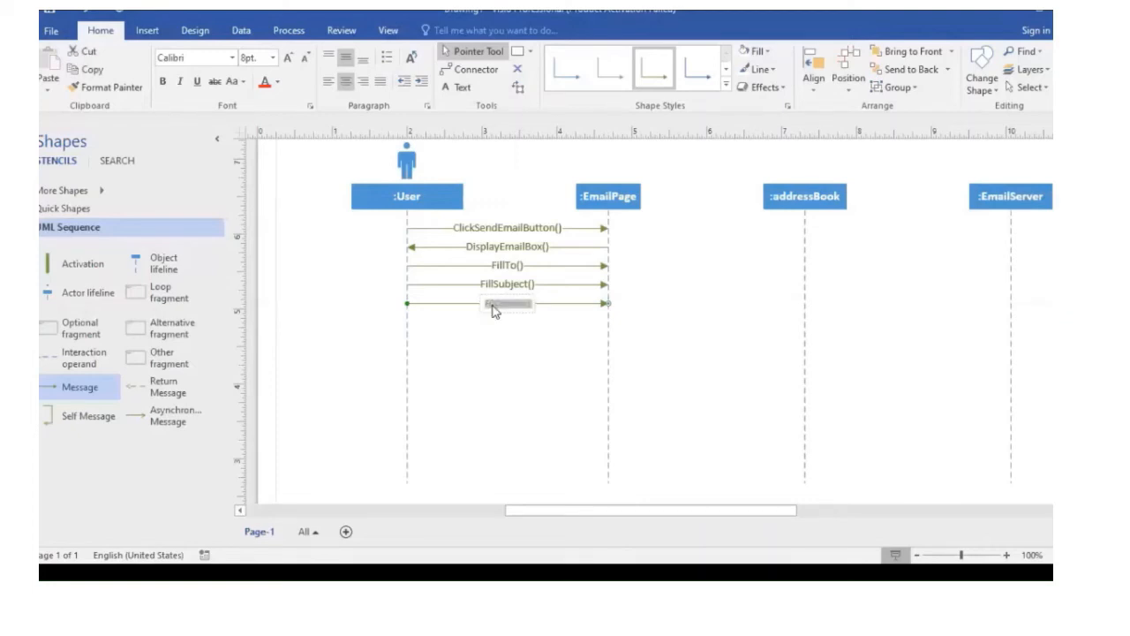
left_click(438, 337)
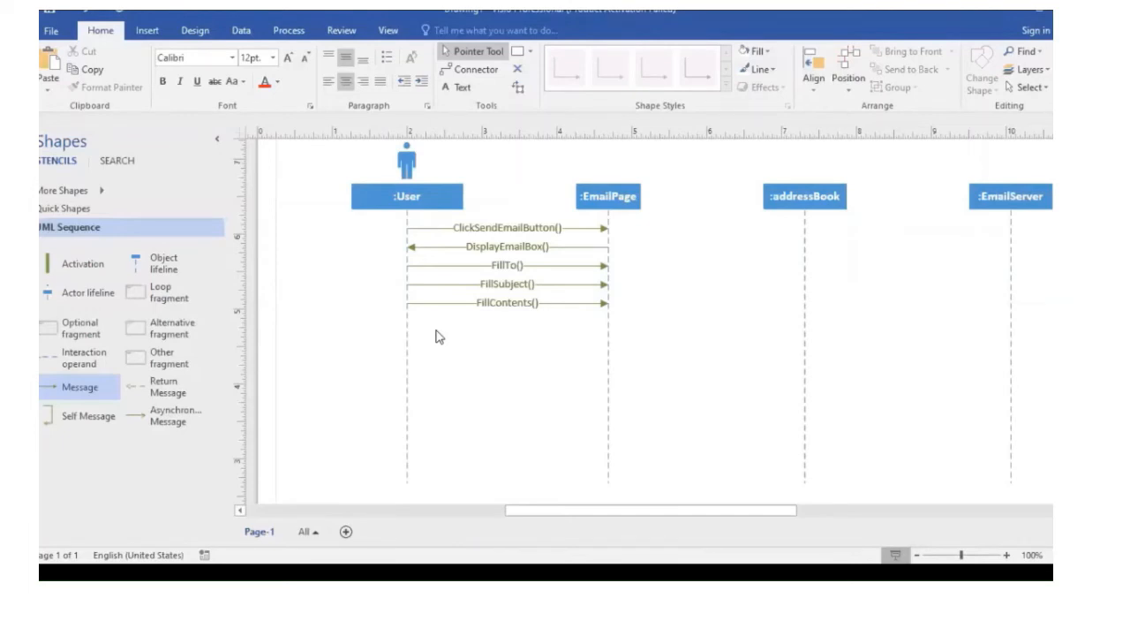
Add a message from User to EmailPage below FillContents(), labelled "ClickSendButton()" in 11 pt text
double_click(505, 323)
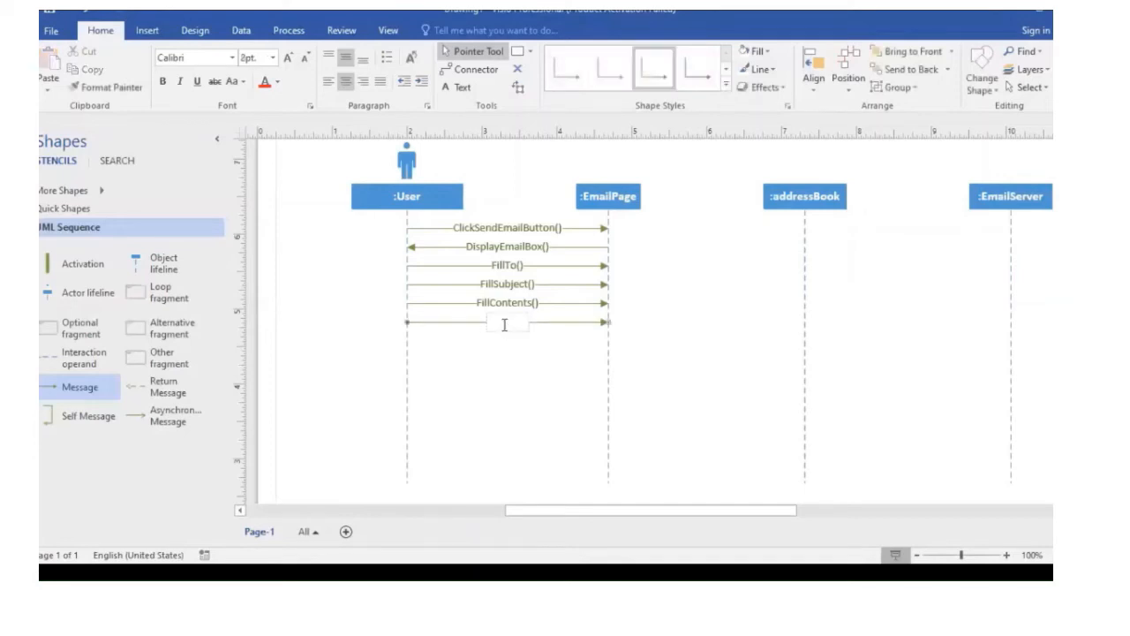
type("ClickSendButton()")
key("ctrl+a")
left_click(273, 57)
left_click(253, 137)
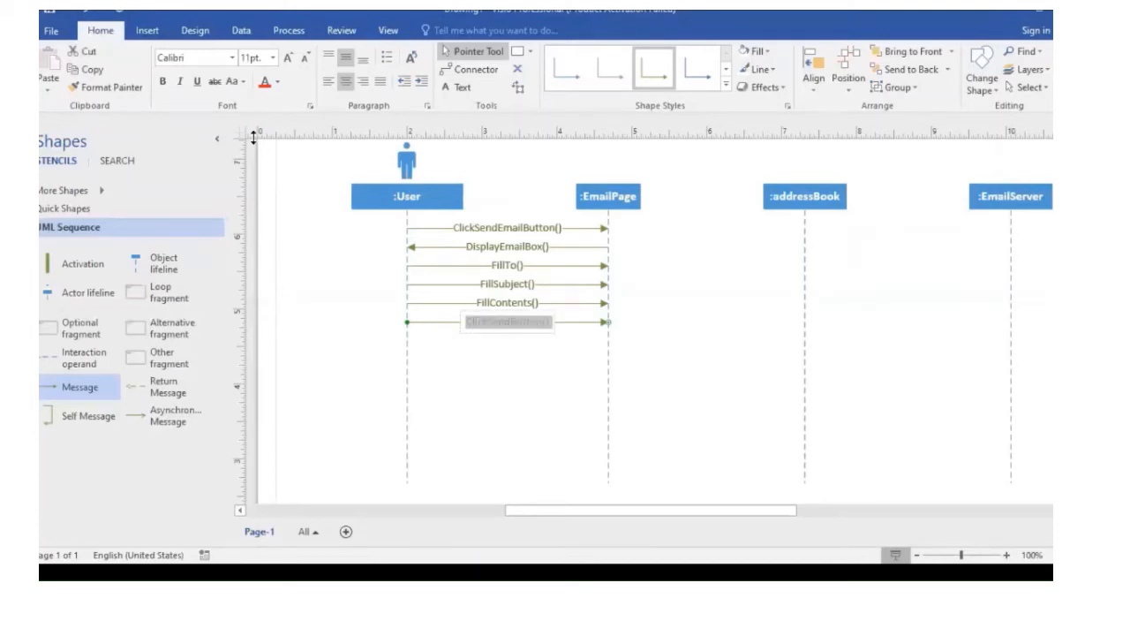
left_click(425, 378)
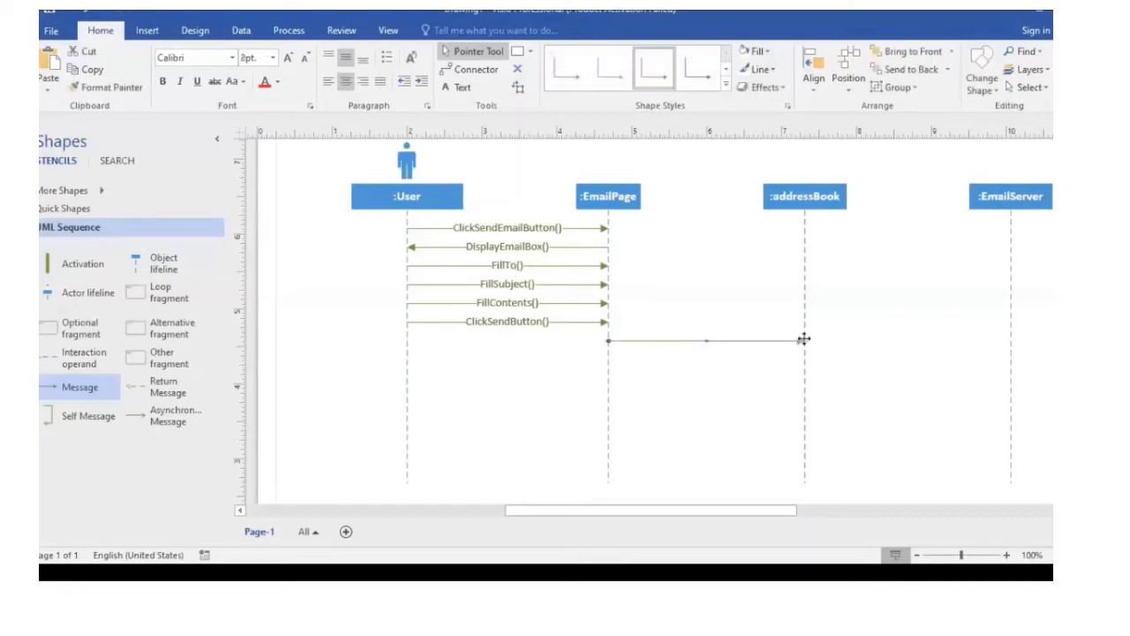
Label the message from EmailPage to addressBook "LookupEmailAddress()" and set its text size to 11 pt
double_click(691, 339)
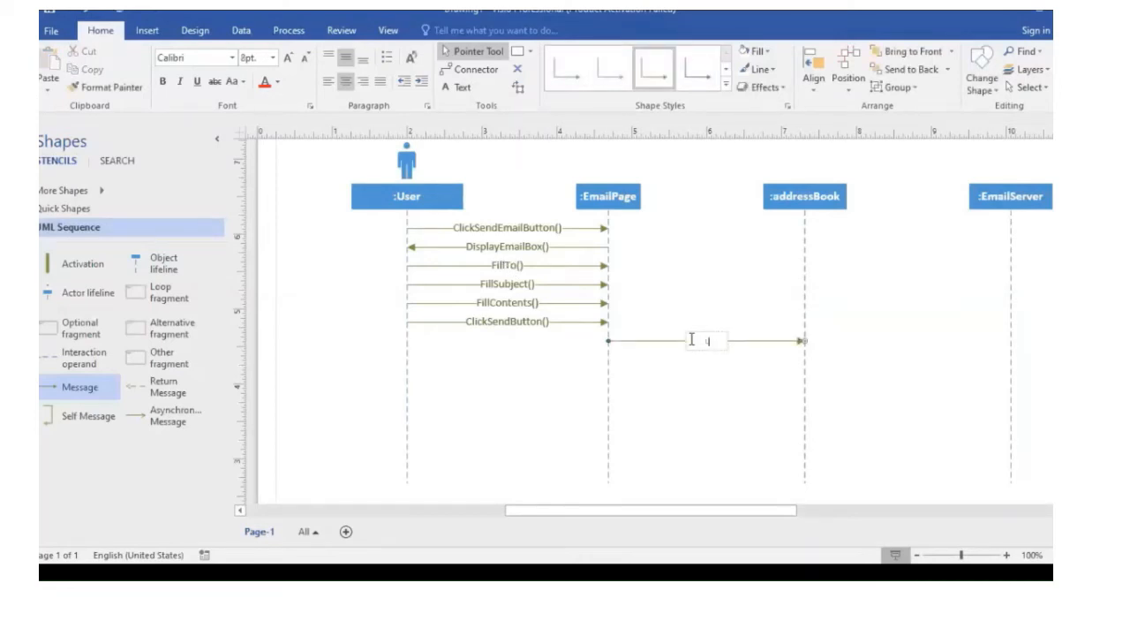
type("LookupEmailAddress(")
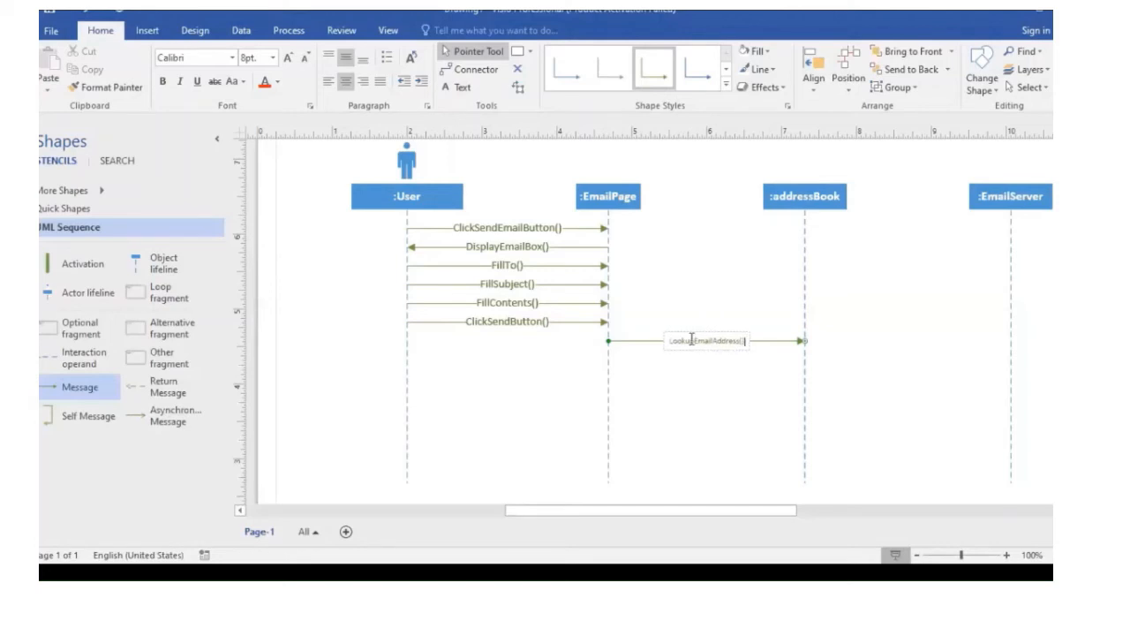
double_click(692, 343)
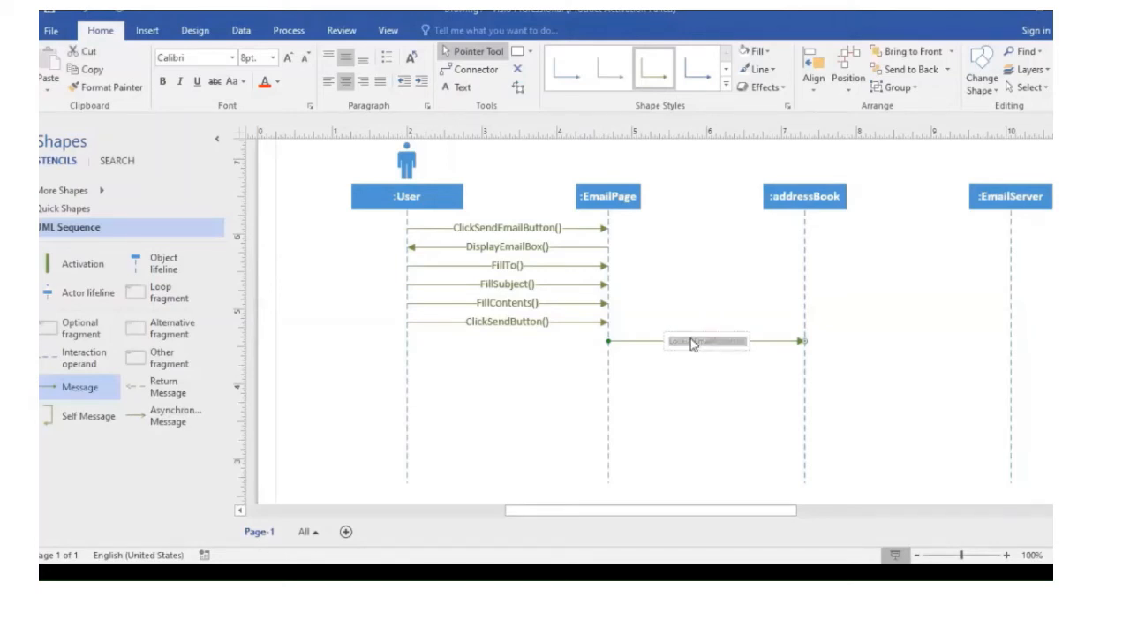
left_click(273, 58)
left_click(263, 141)
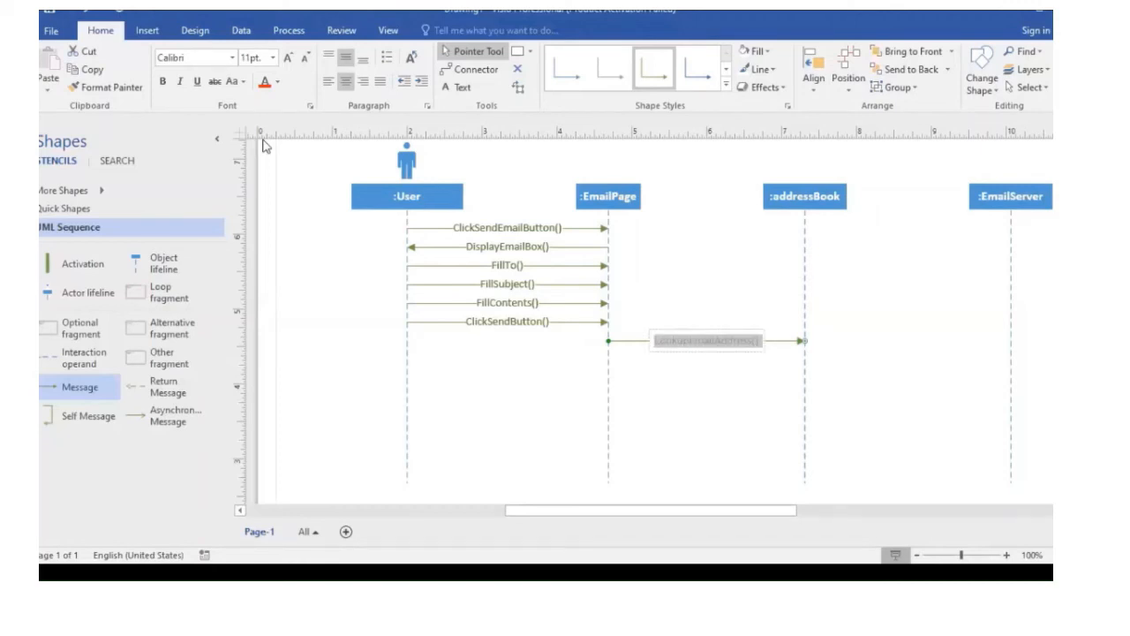
left_click(643, 266)
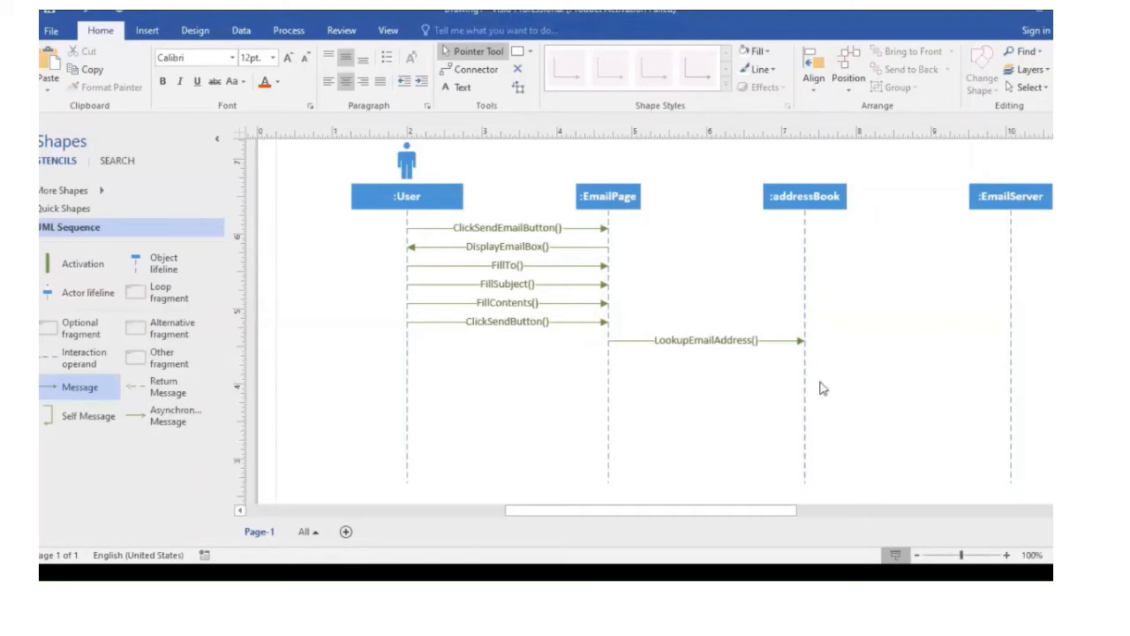
Add a message from EmailPage to EmailServer below LookupEmailAddress(), labelled "SubmitEmail()" in 11 pt text
left_click_drag(79, 386, 623, 360)
left_click_drag(622, 360, 645, 364)
left_click_drag(644, 364, 617, 362)
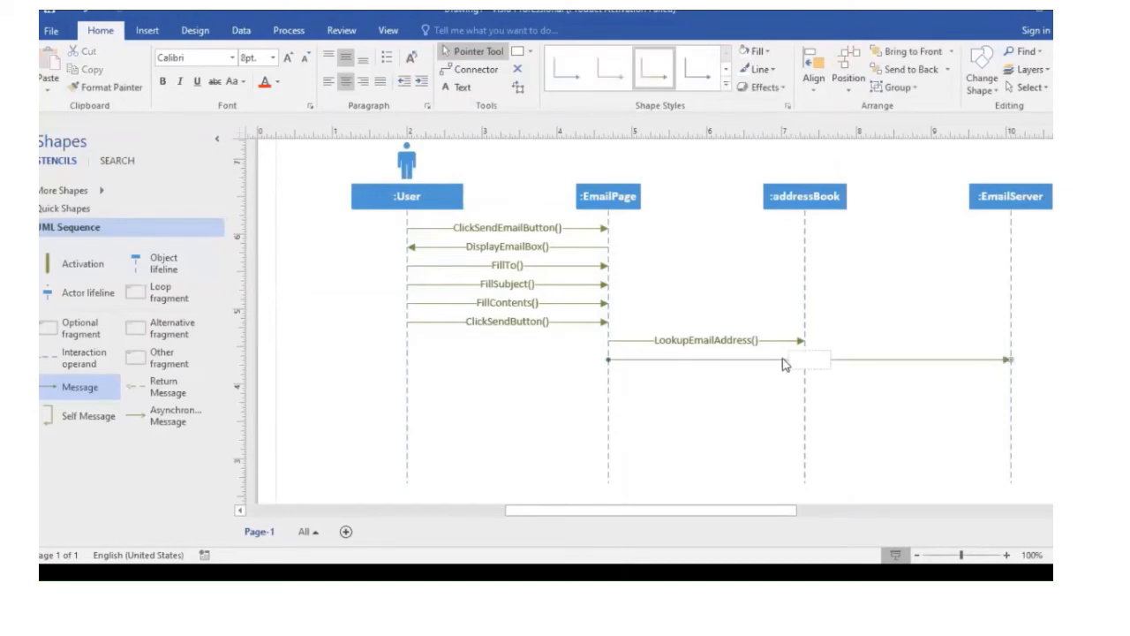
type("SubmitEmail()")
key("ctrl+a")
left_click(273, 60)
left_click(255, 133)
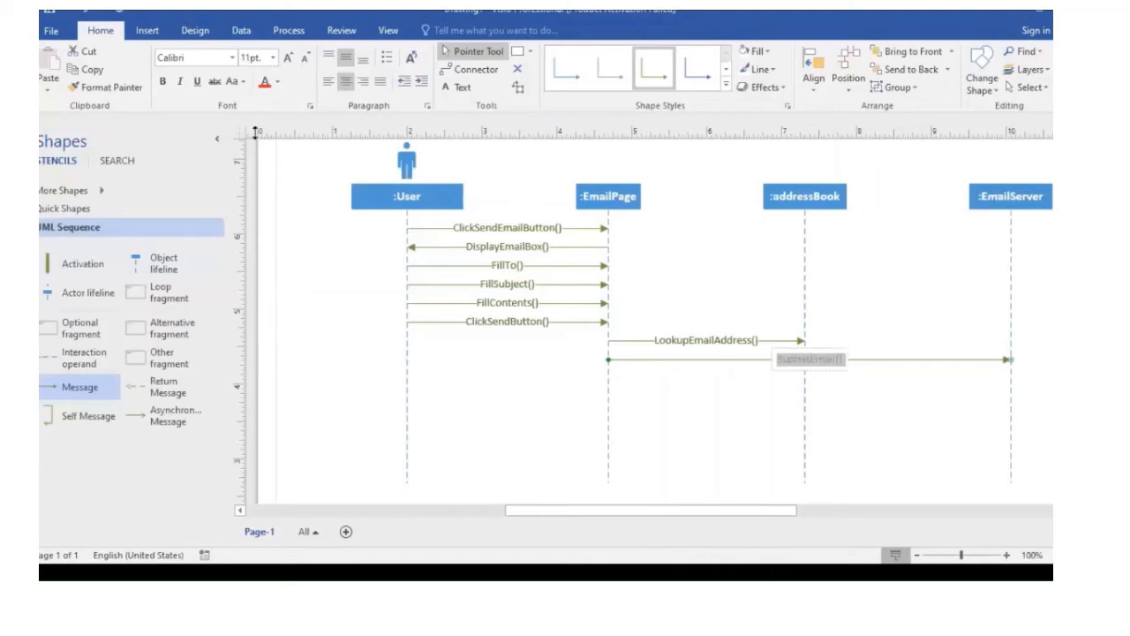
left_click(677, 395)
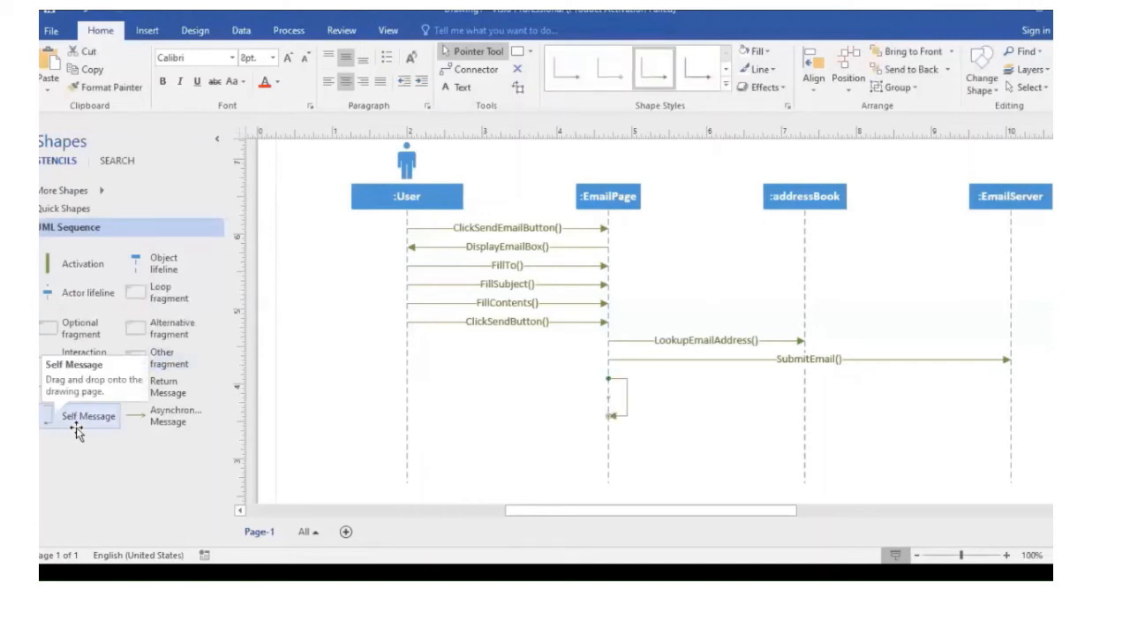
Shorten the self message on the EmailPage lifeline below SubmitEmail() and label it "Close" in text matching the other messages
left_click_drag(608, 415, 608, 396)
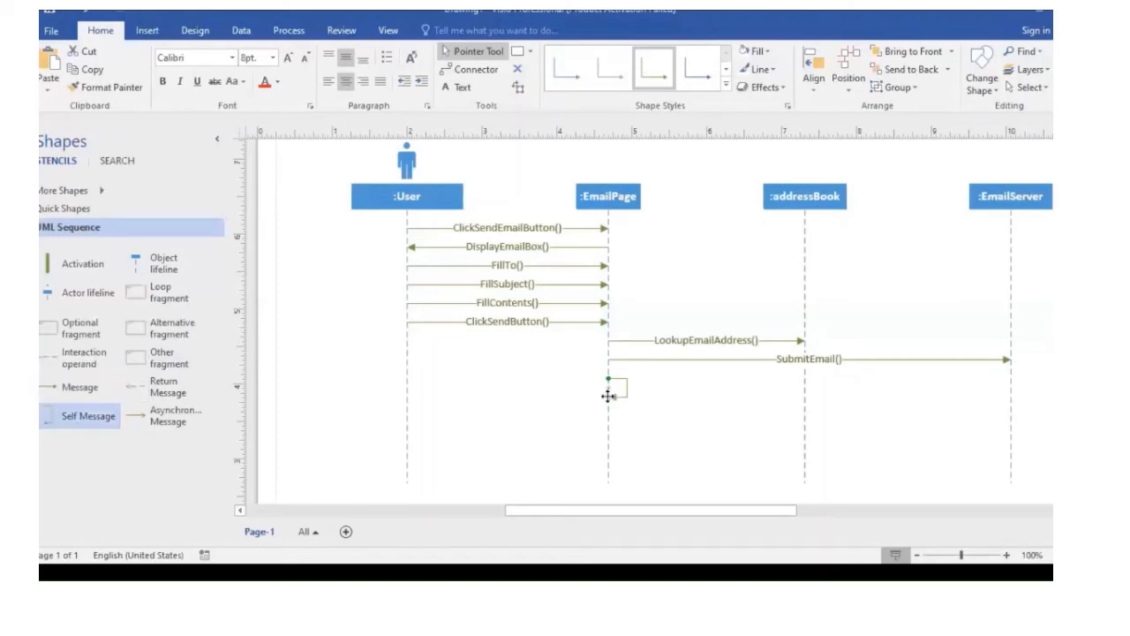
double_click(627, 387)
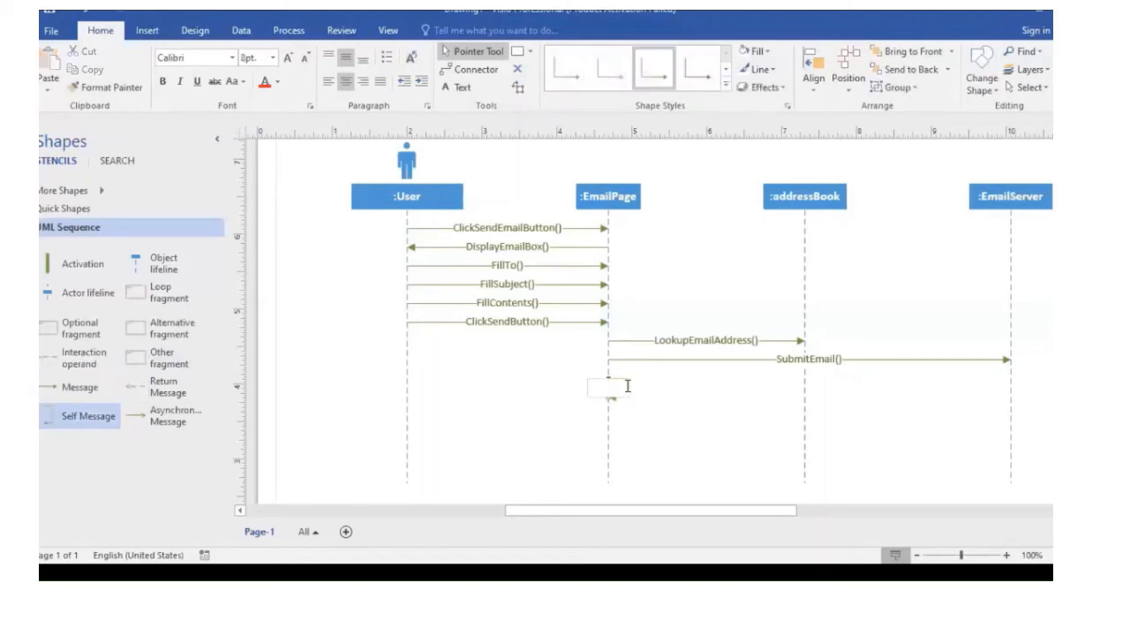
type("Close")
left_click(569, 468)
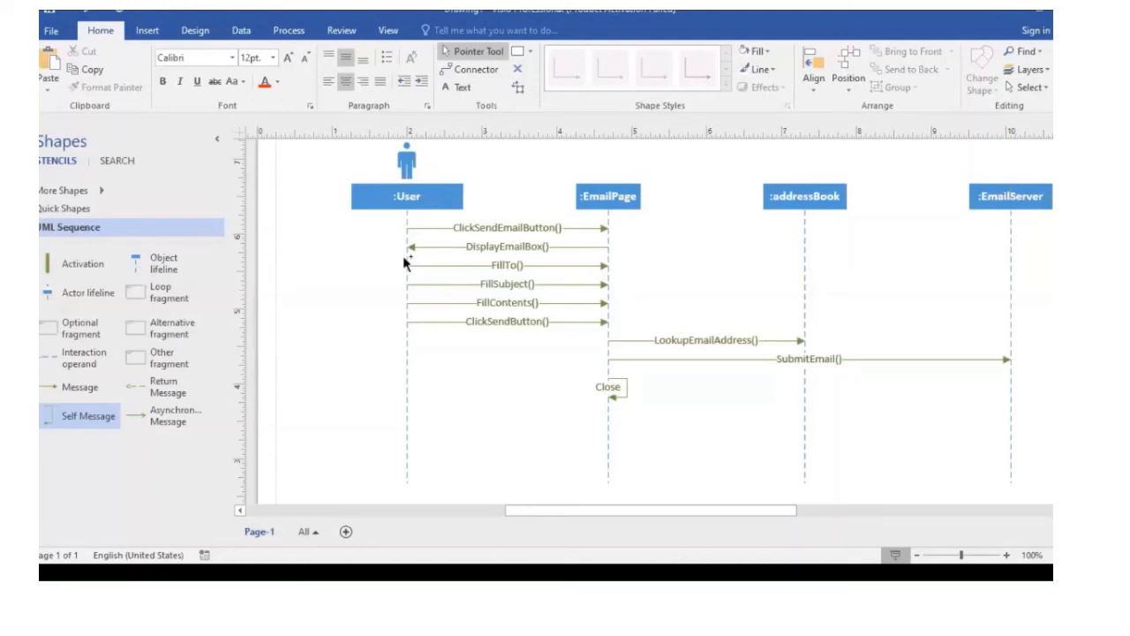
Add an activation bar to the User lifeline starting at ClickSendEmailButton() and extend it down to 2.25 in long
left_click_drag(50, 264, 404, 259)
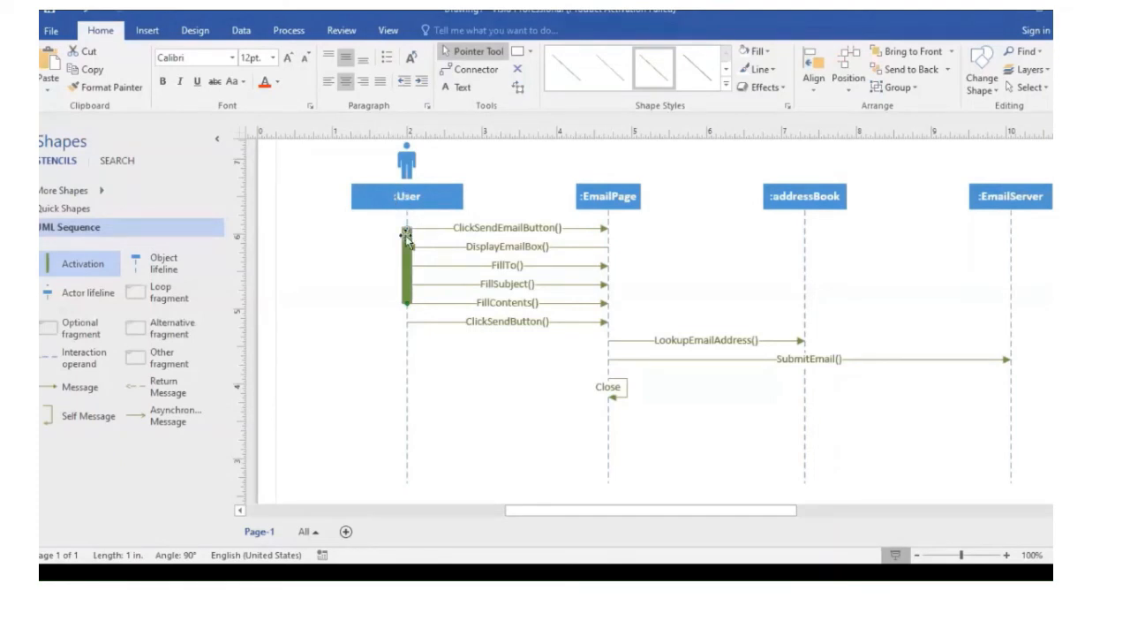
left_click(407, 295)
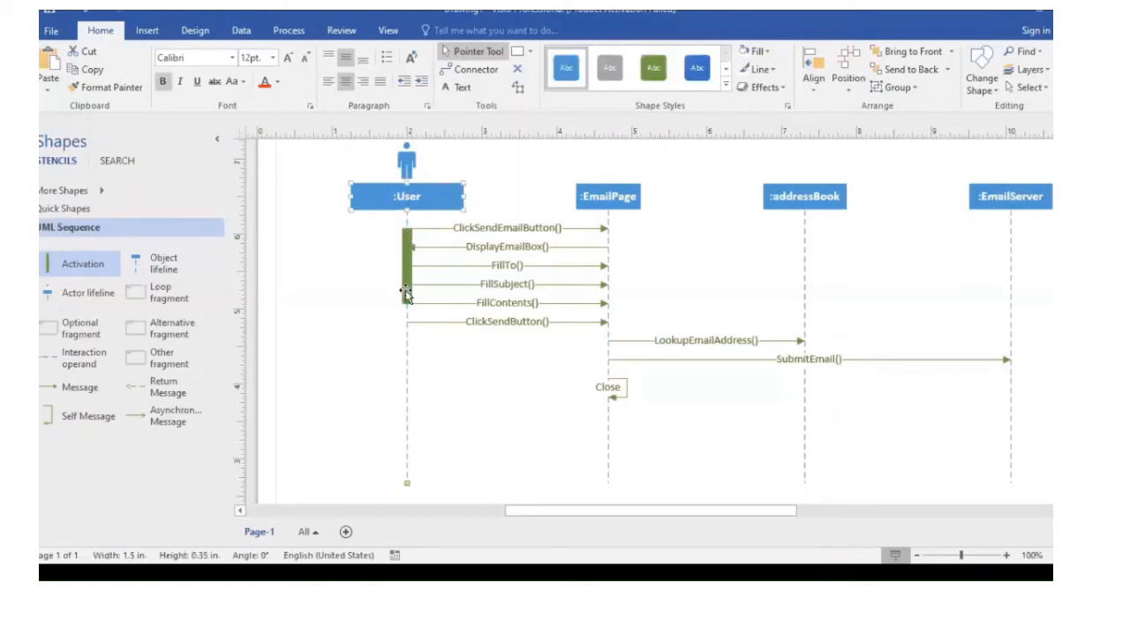
left_click_drag(407, 295, 405, 269)
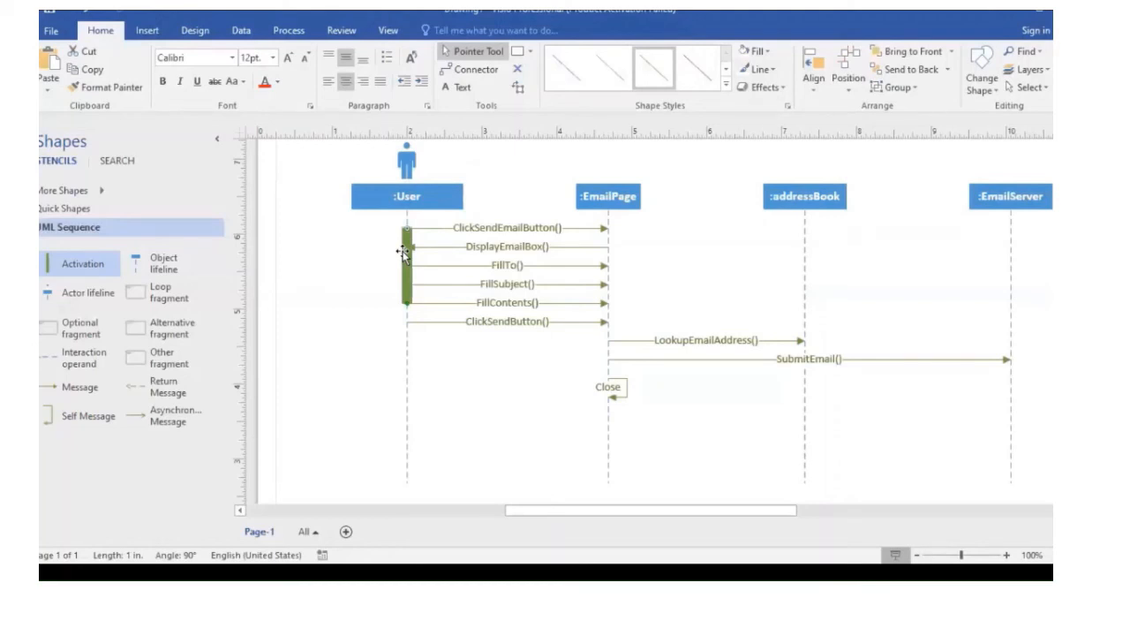
left_click_drag(407, 305, 413, 408)
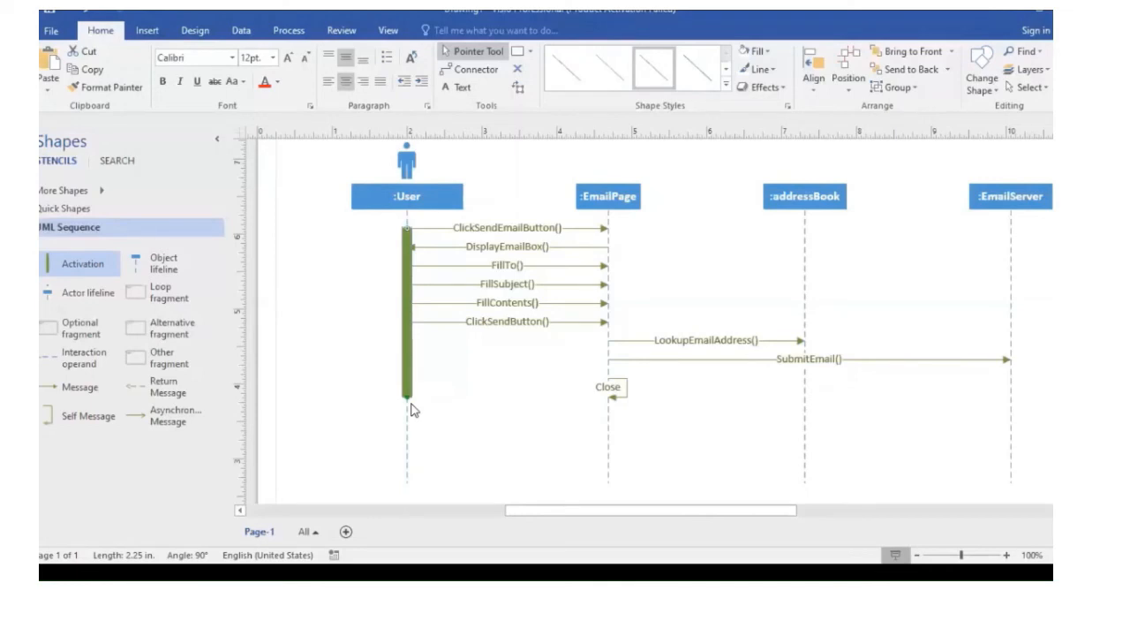
Extend the activation bar on the EmailPage lifeline to 2.25 in, spanning from ClickSendEmailButton() down to the Close self message
left_click_drag(606, 303, 609, 360)
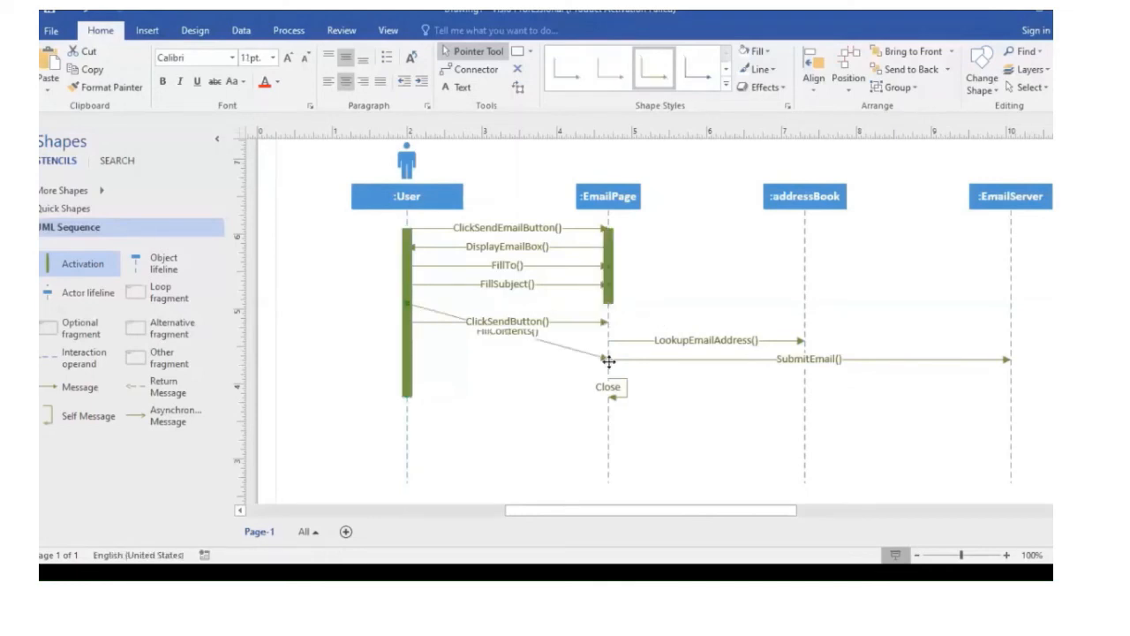
key("ctrl+z")
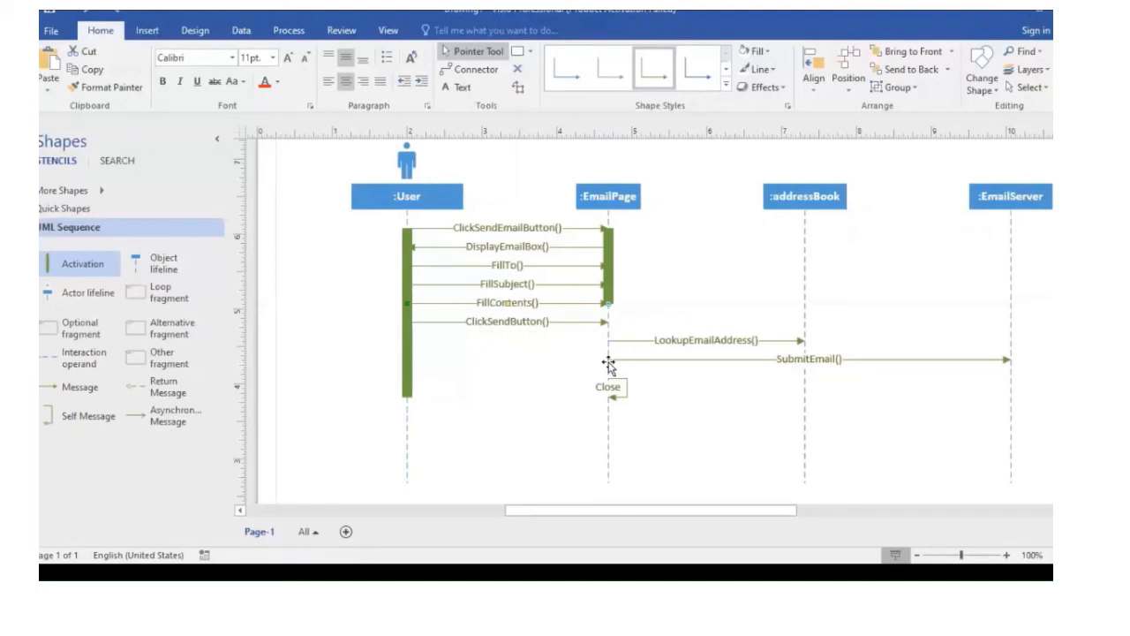
left_click(609, 267)
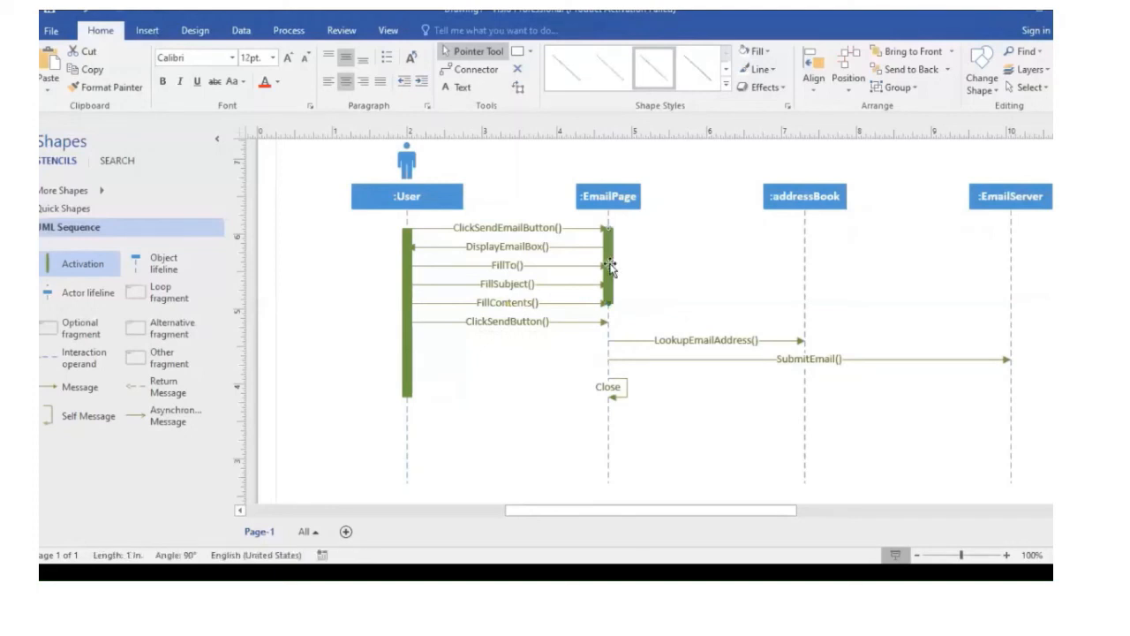
left_click(612, 300)
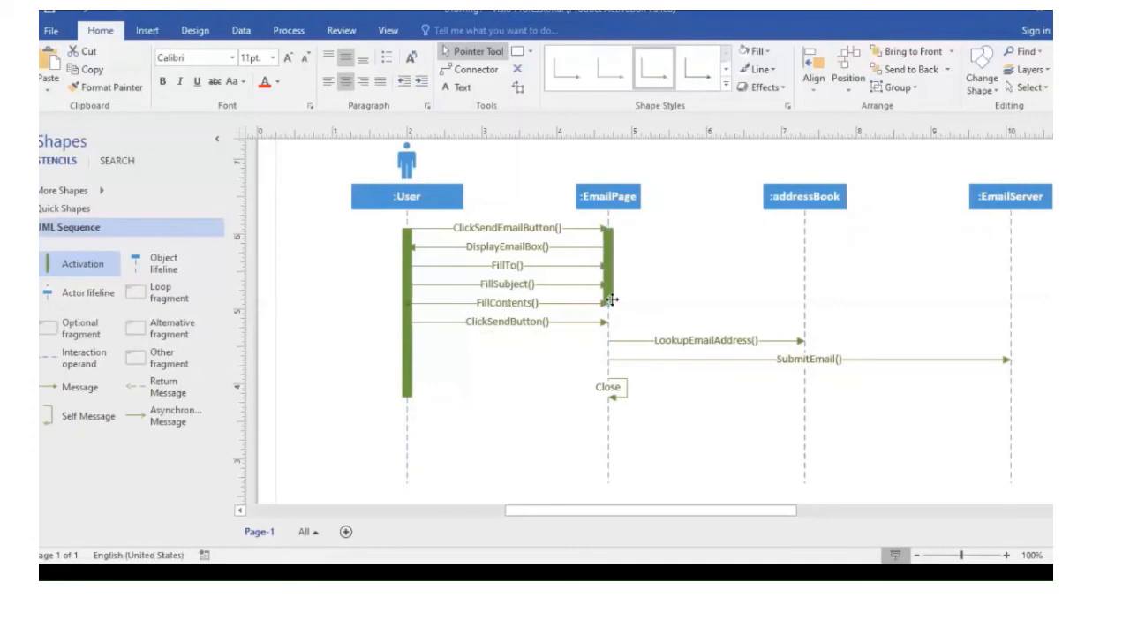
left_click(608, 296)
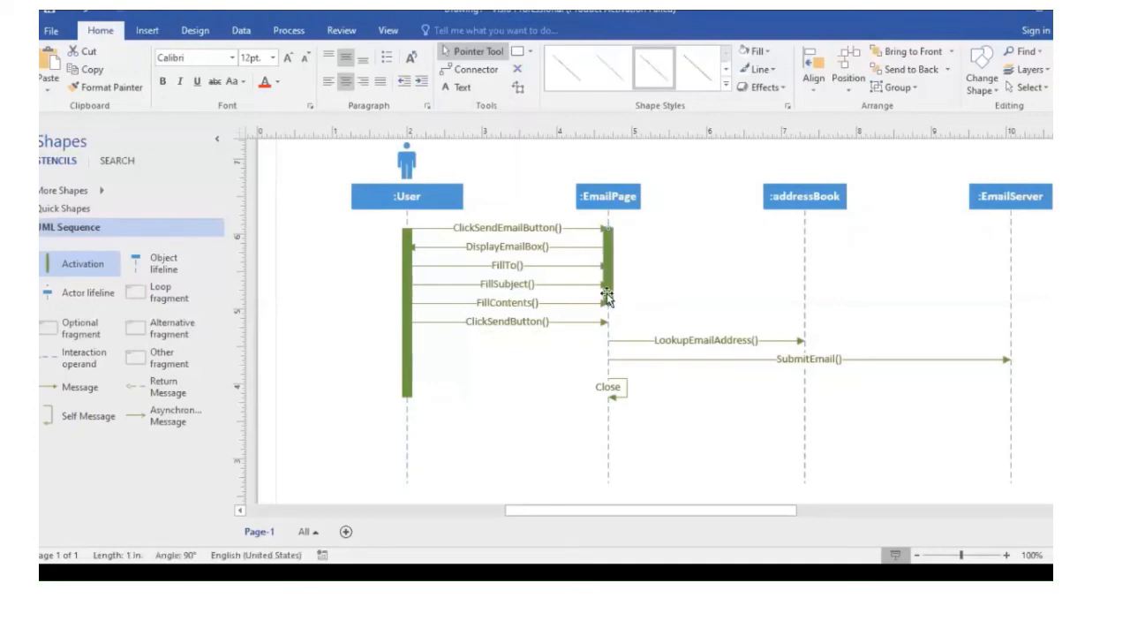
left_click_drag(607, 298, 610, 398)
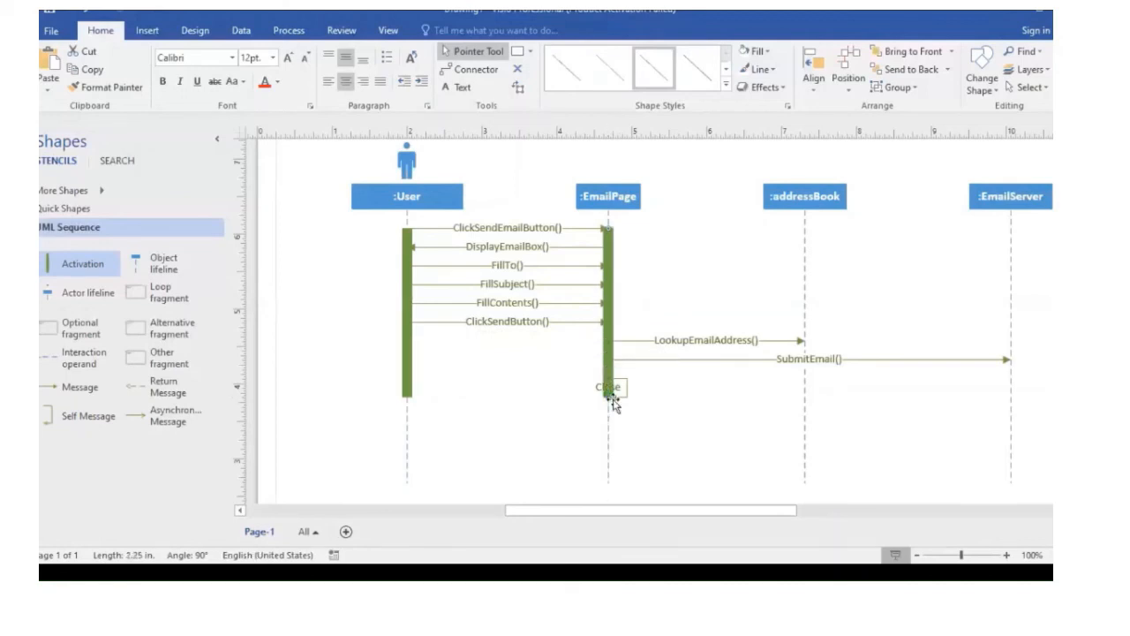
left_click(599, 392)
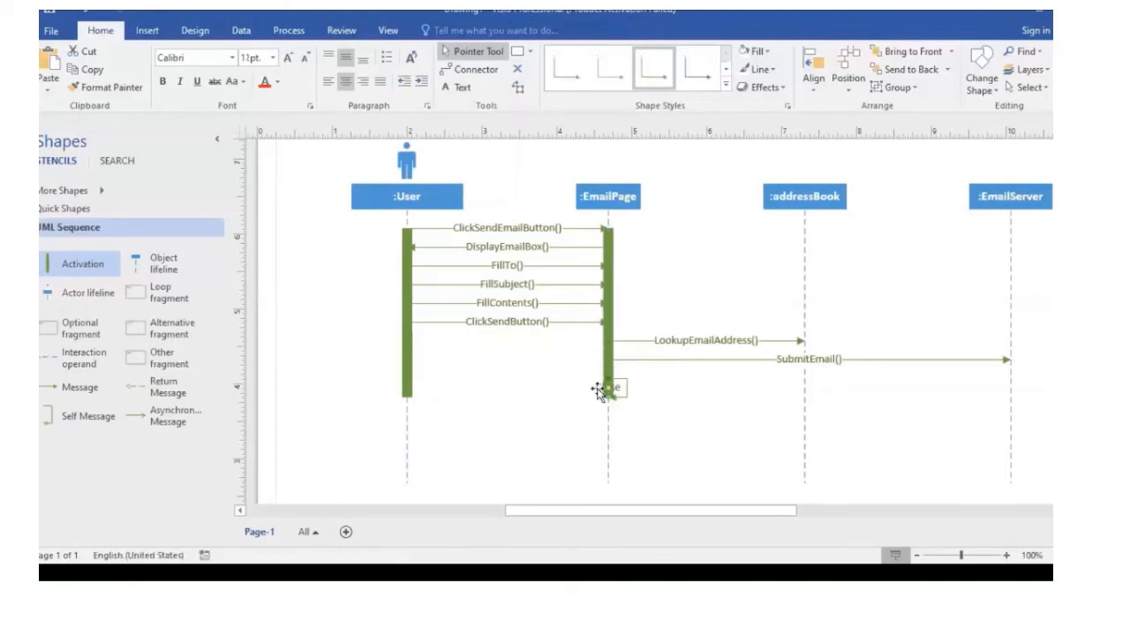
left_click(738, 375)
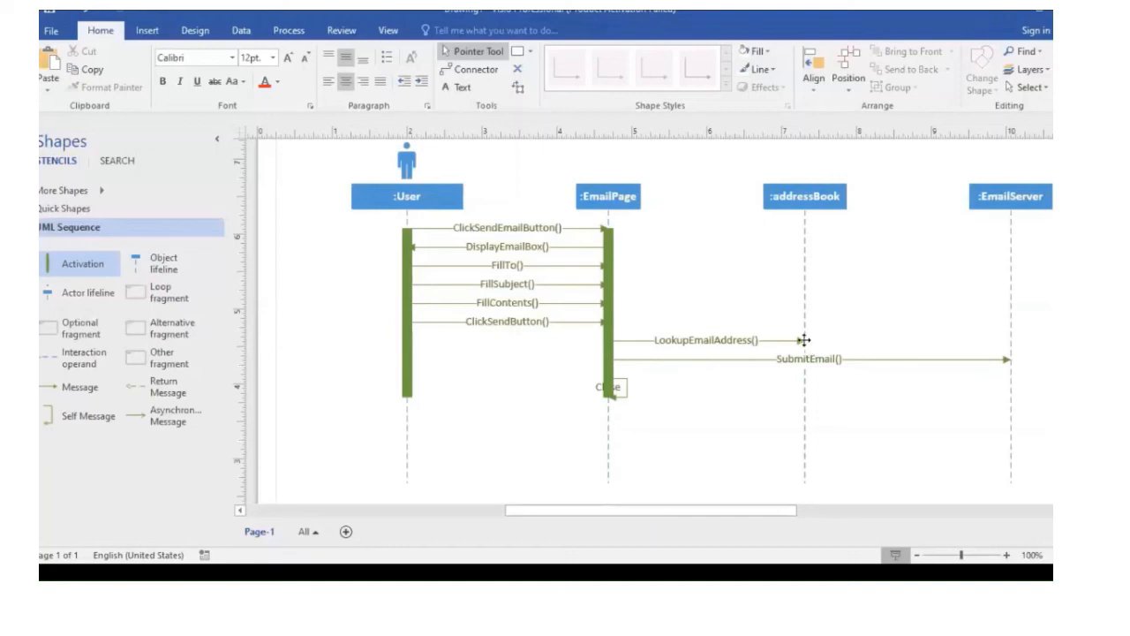
Place a 0.25 in activation bar on the addressBook lifeline at the end of LookupEmailAddress() and nudge it slightly right
left_click_drag(804, 340, 804, 343)
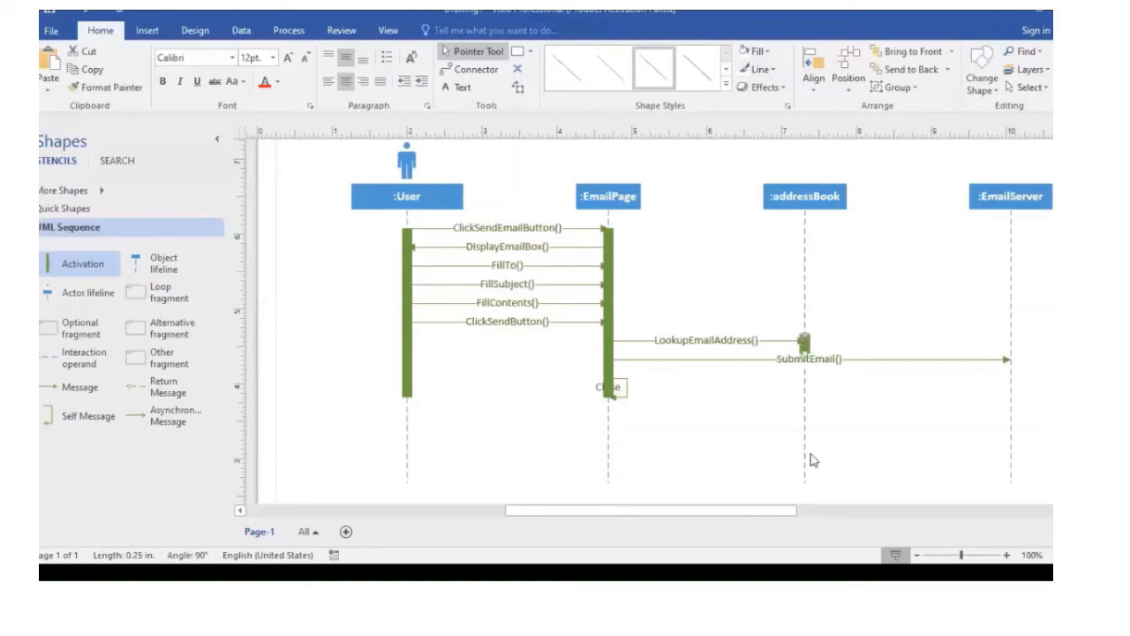
key("Right")
left_click(872, 461)
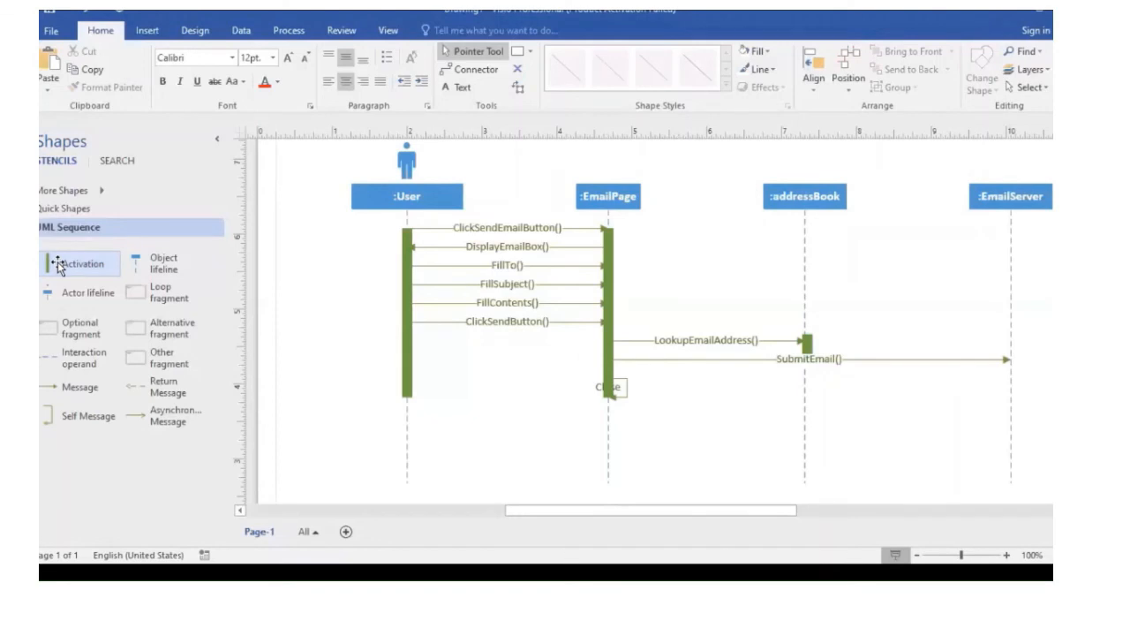
Add an activation bar to the EmailServer lifeline at the end of SubmitEmail() and shorten it to about 0.34 in
left_click_drag(58, 265, 1010, 364)
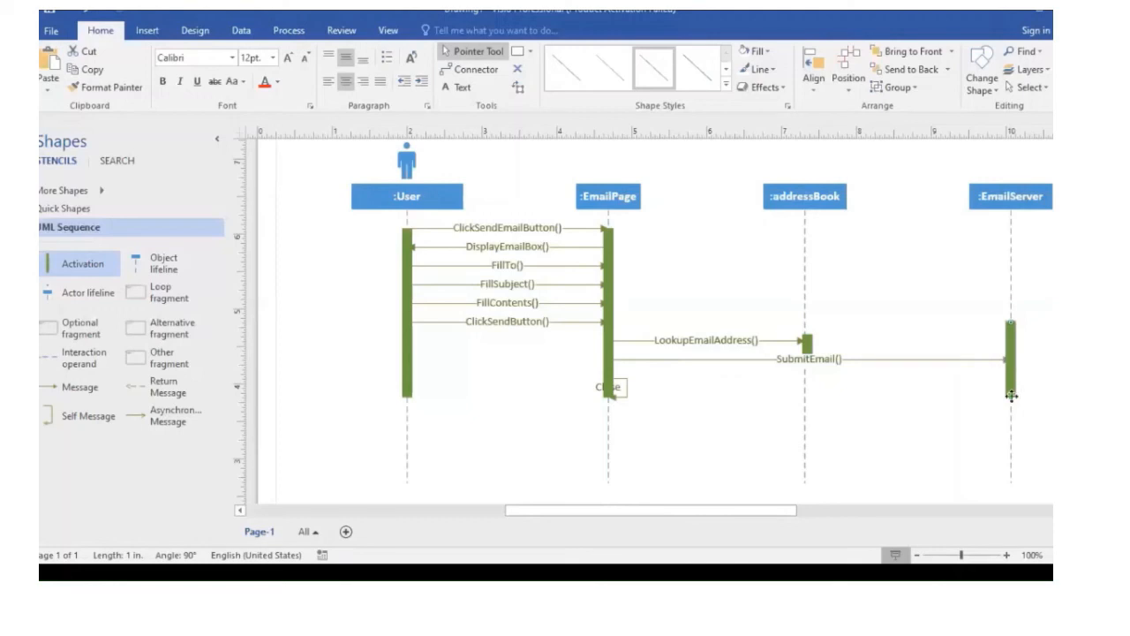
left_click_drag(1010, 397, 1010, 355)
key("Down")
key("Down")
key("Down")
key("Down")
key("Down")
key("Down")
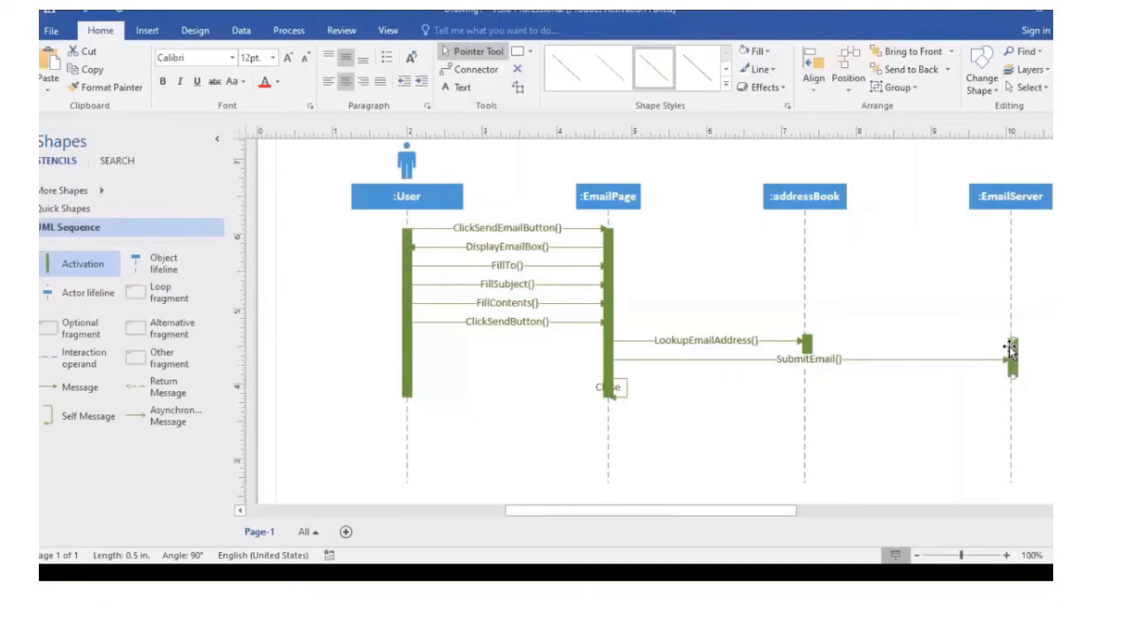
left_click_drag(1012, 374, 1012, 368)
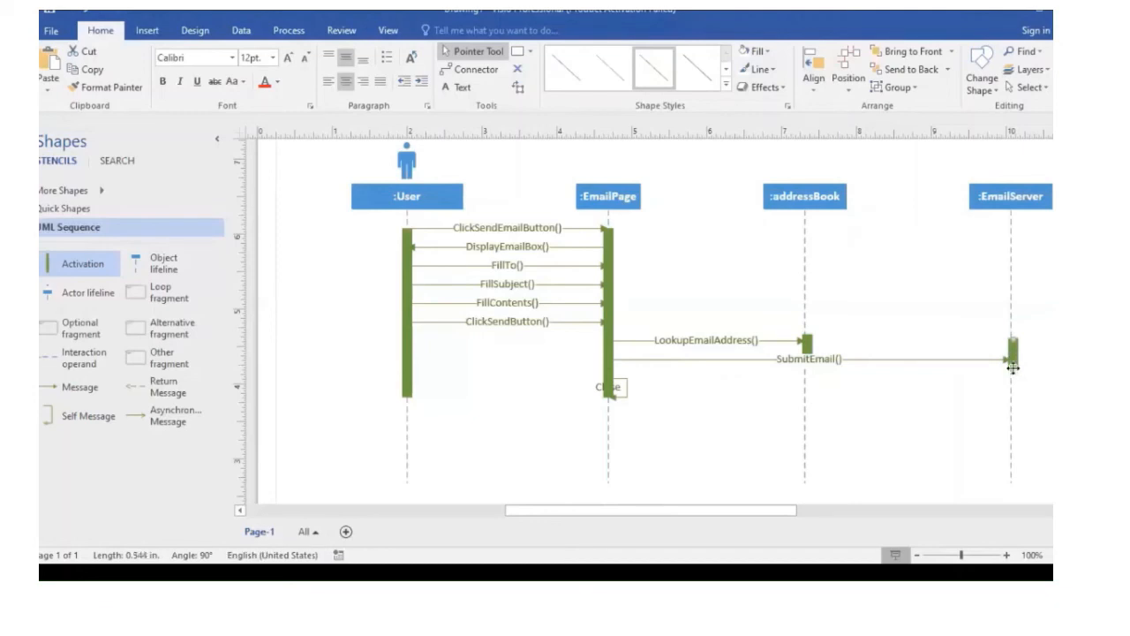
Nudge the SubmitEmail() message and the EmailServer activation bar slightly down so the arrowhead meets the bar
left_click(1012, 357)
key("Down")
key("Down")
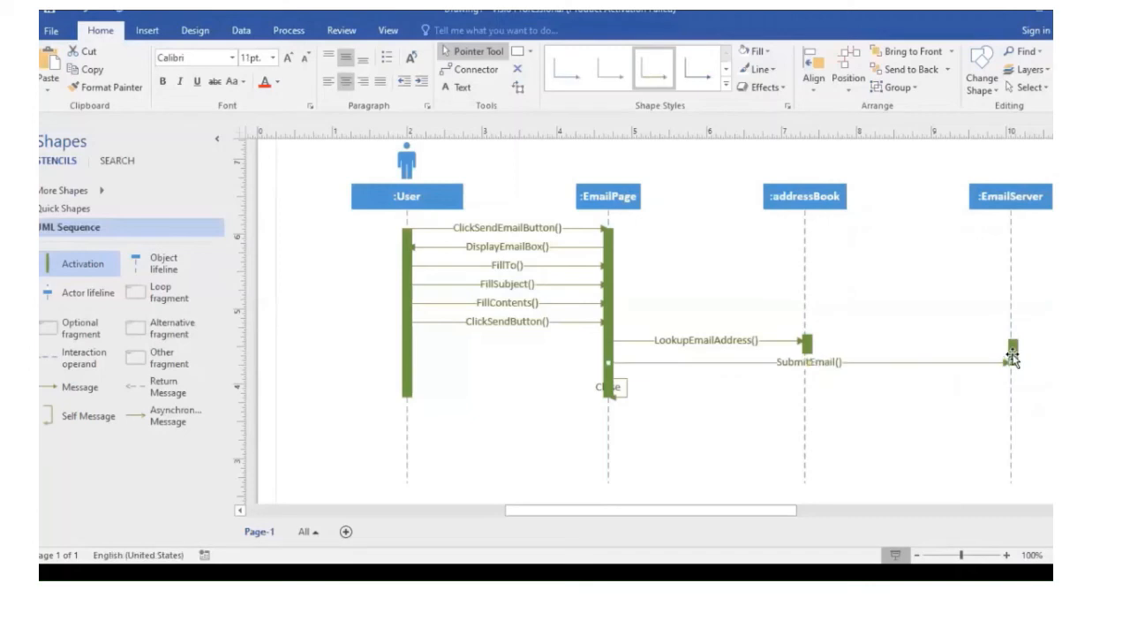
left_click_drag(1012, 359, 1014, 359)
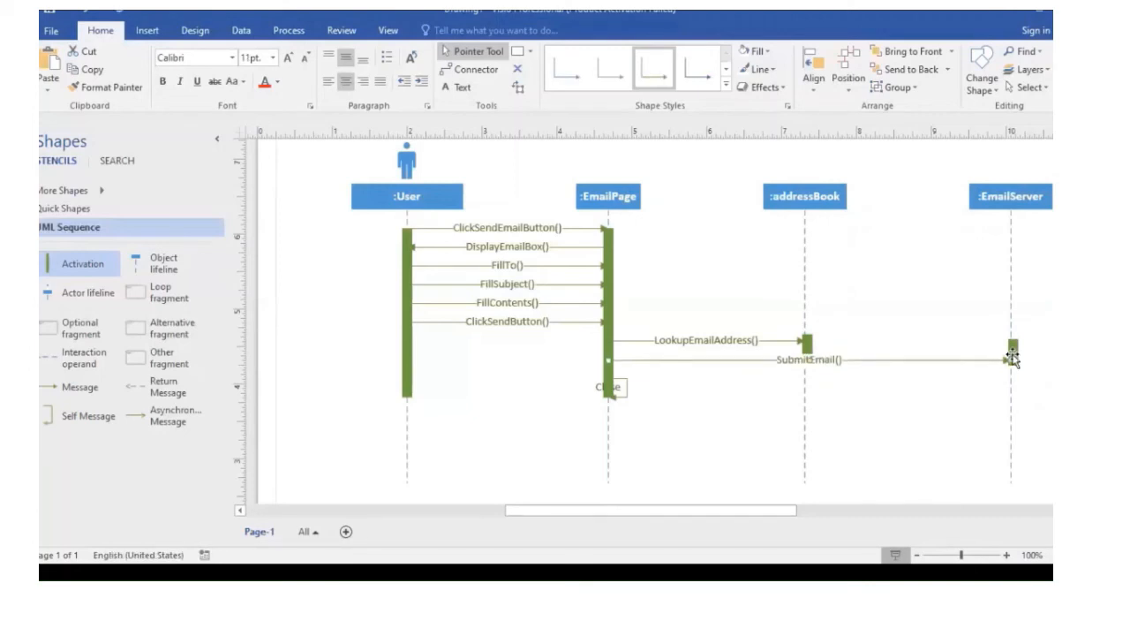
left_click(1012, 357)
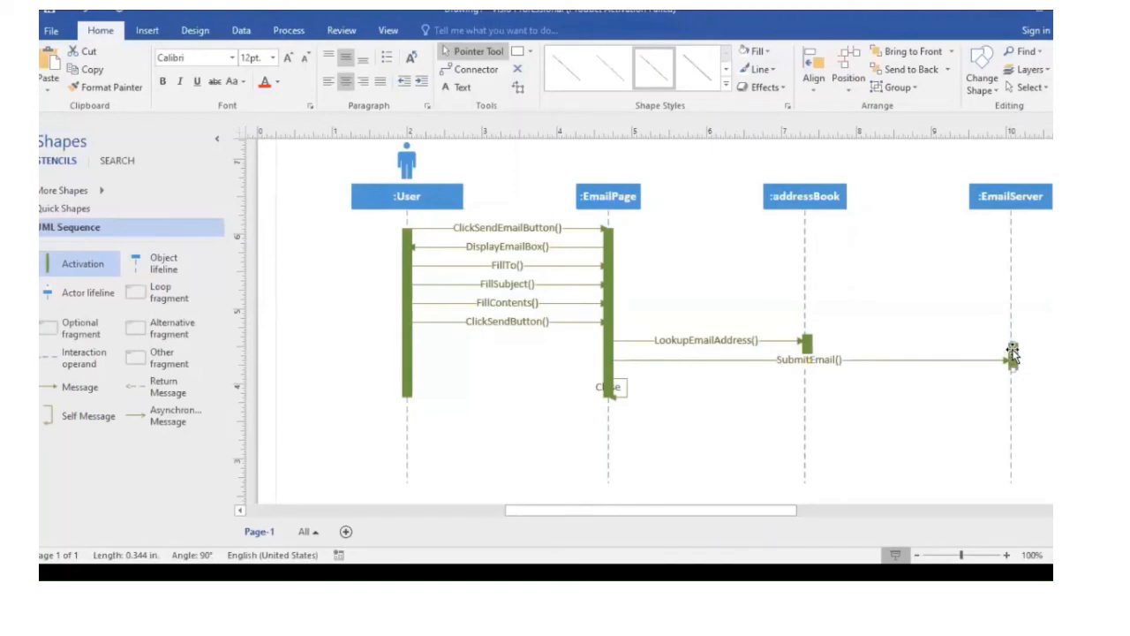
left_click(1042, 369)
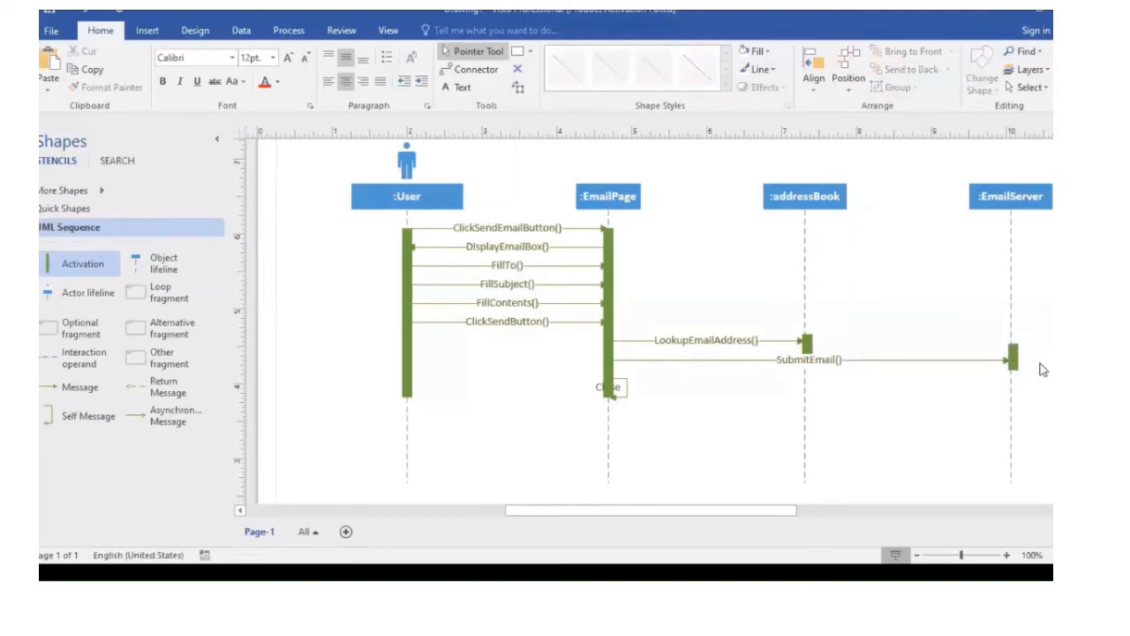